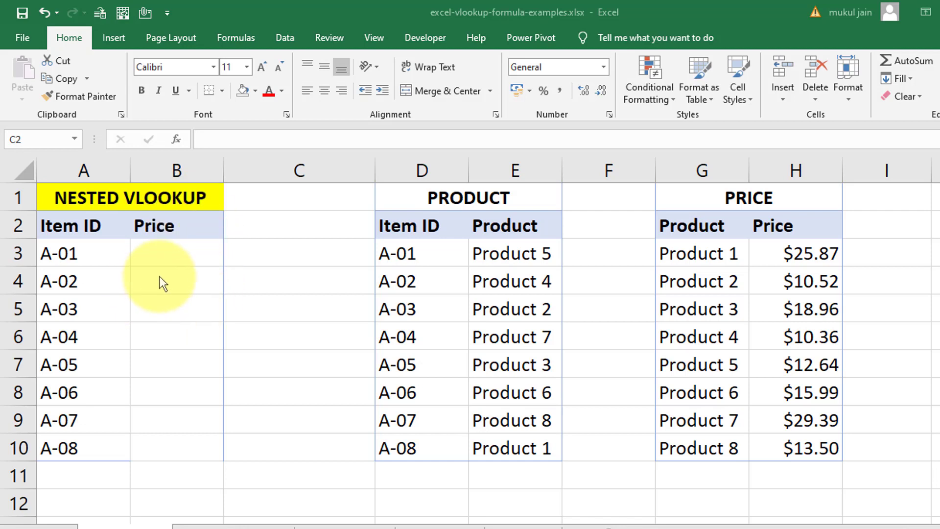
- Walk through the NESTED VLOOKUP table's Item ID and Price columns, starting at A-01
left_click(77, 230)
left_click_drag(78, 230, 185, 441)
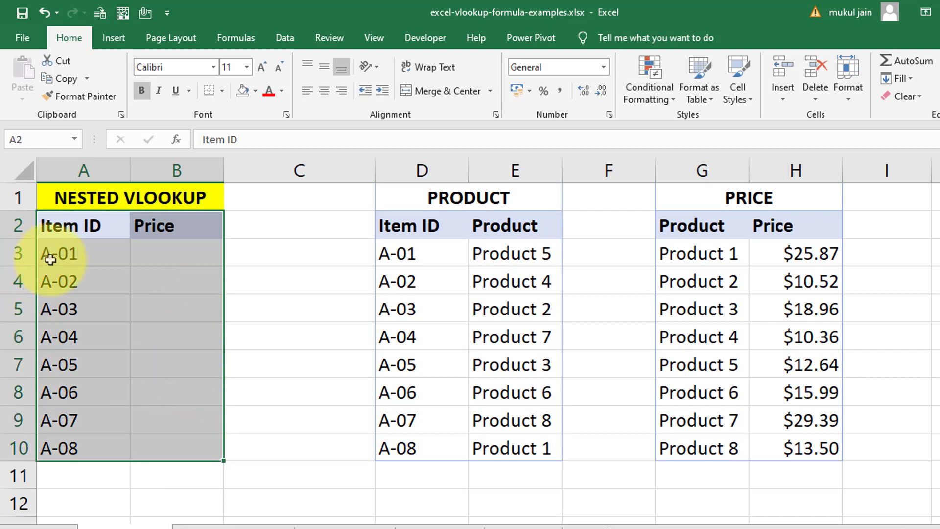
left_click(66, 253)
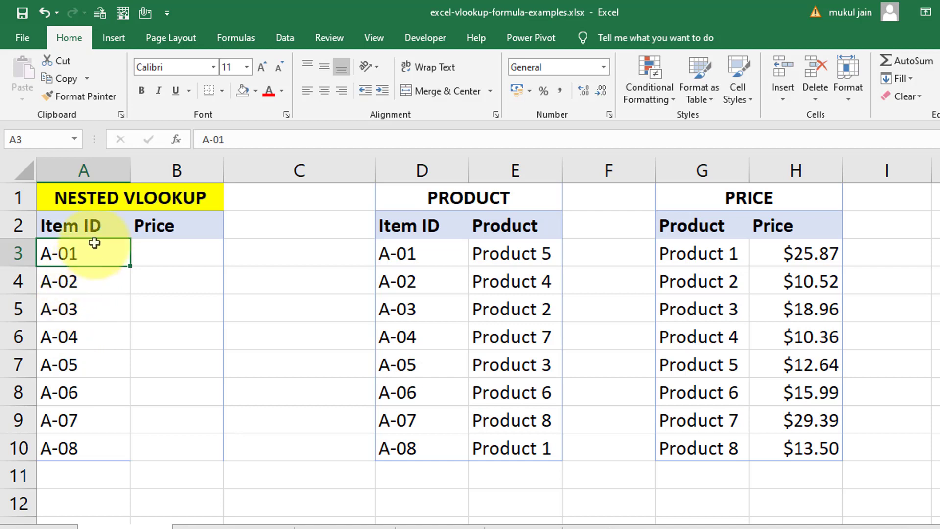
left_click(155, 227)
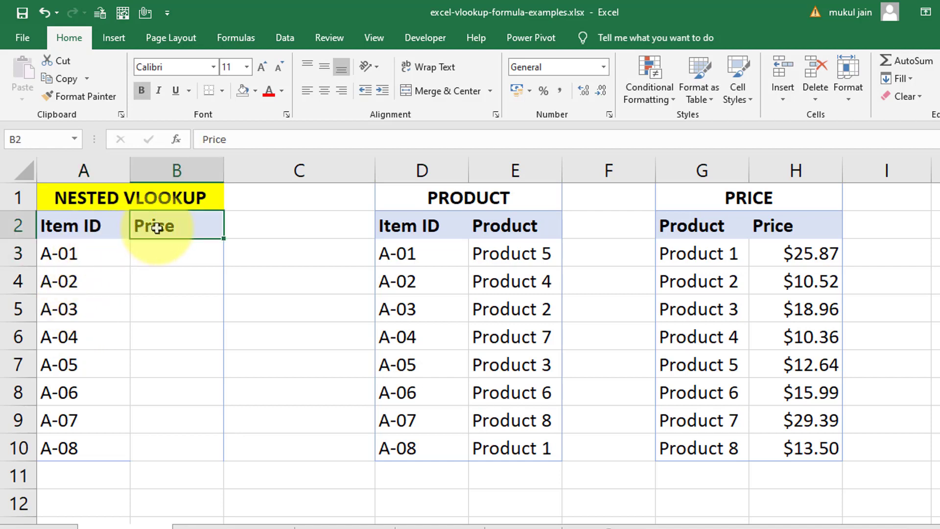
left_click(96, 246)
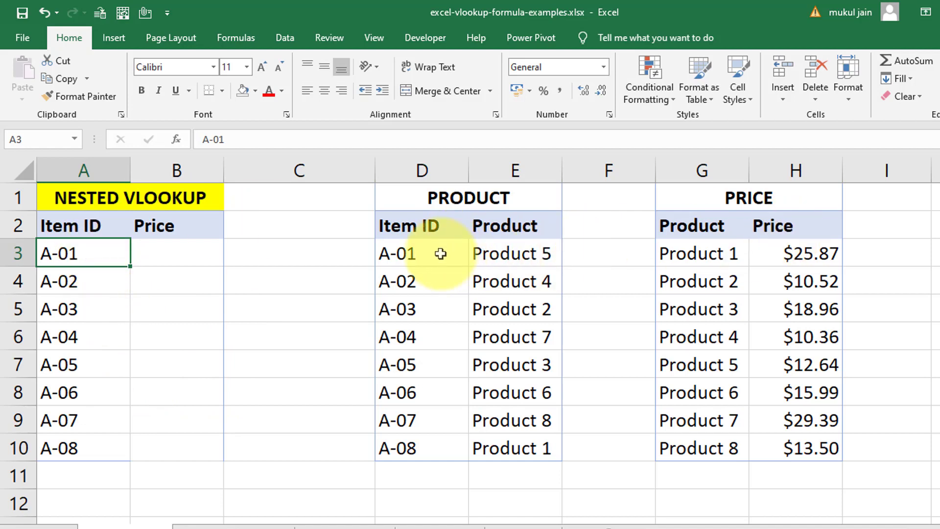
- Show how the PRODUCT table maps A-01 to Product 5, and introduce the PRICE table
left_click(420, 254)
left_click(503, 257)
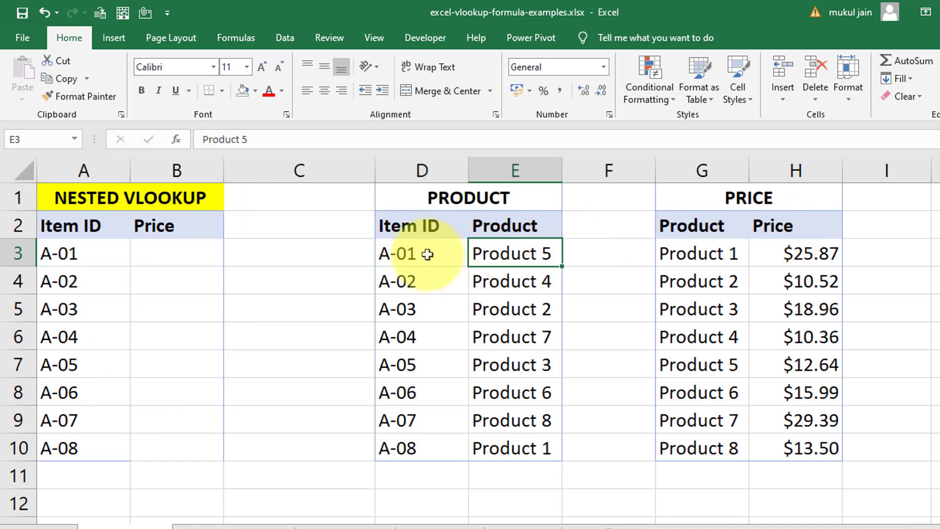
left_click(426, 254)
left_click(425, 226)
left_click(518, 225)
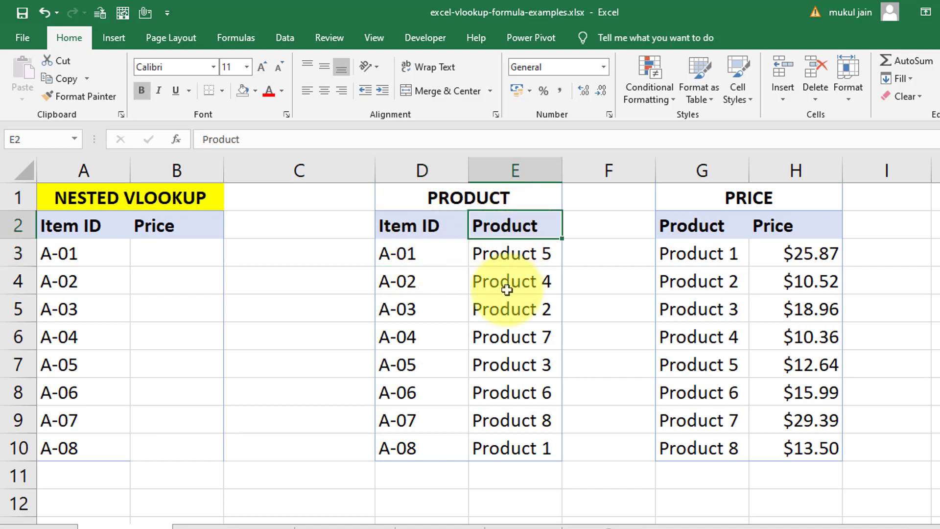
left_click(514, 285)
left_click(754, 192)
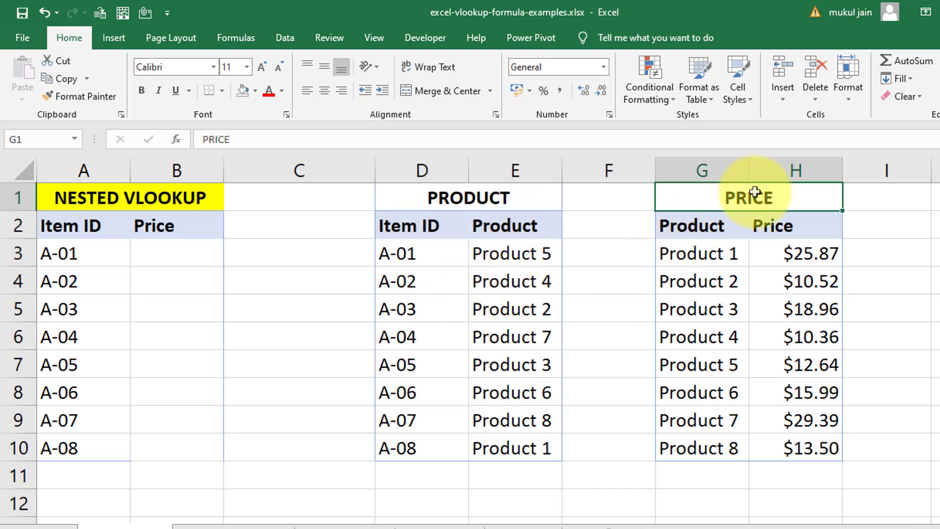
left_click(713, 263)
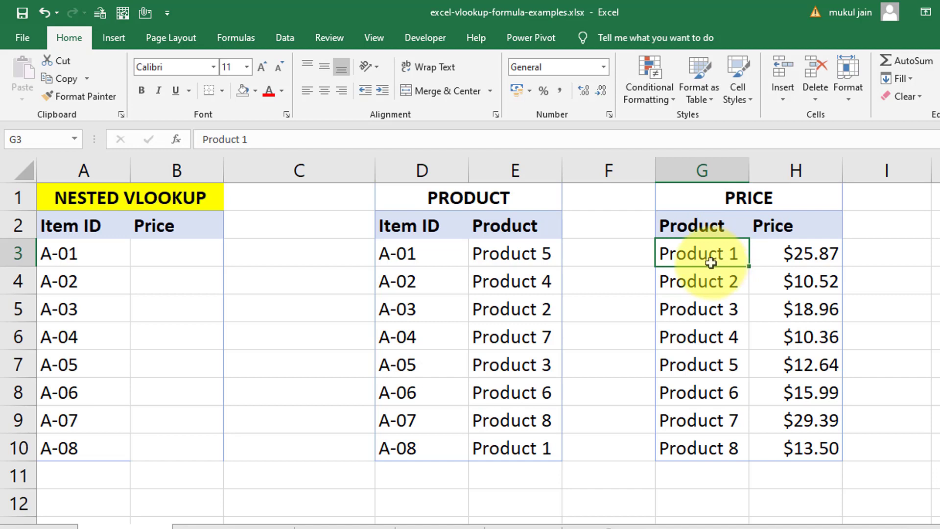
- Indicate the empty Price result cell for A-01 and a sample price, $18.96
left_click(161, 257)
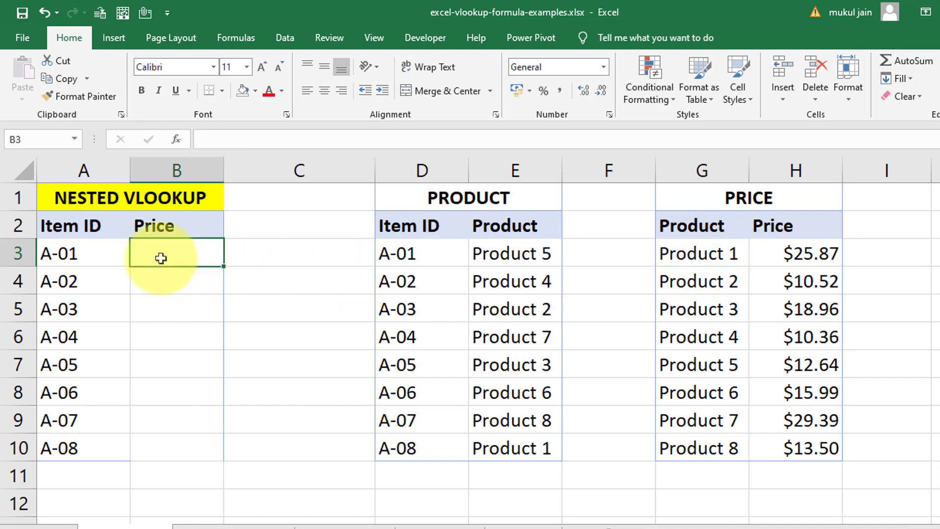
left_click(77, 252)
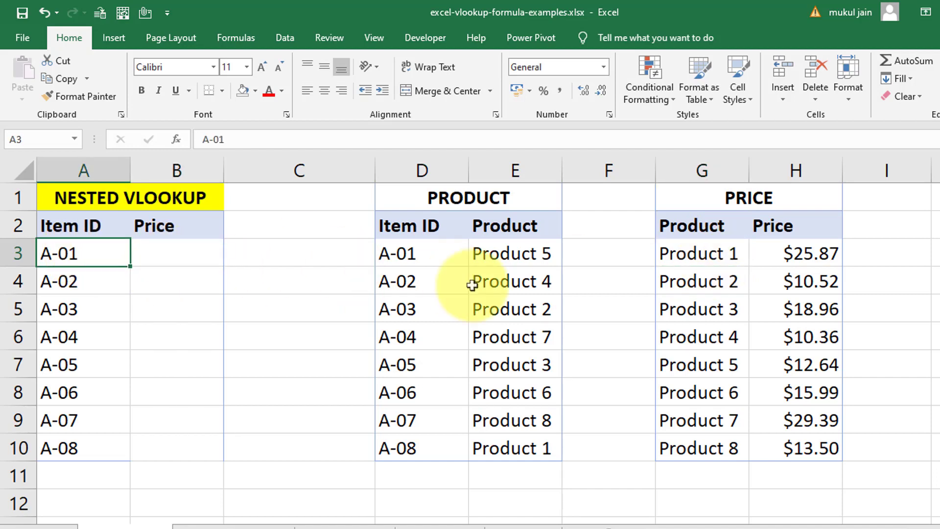
left_click(141, 255)
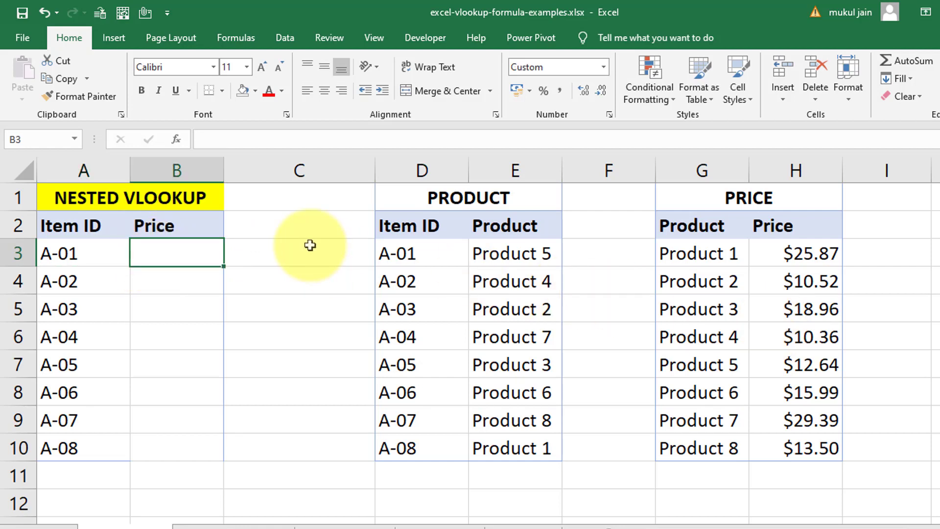
left_click(74, 257)
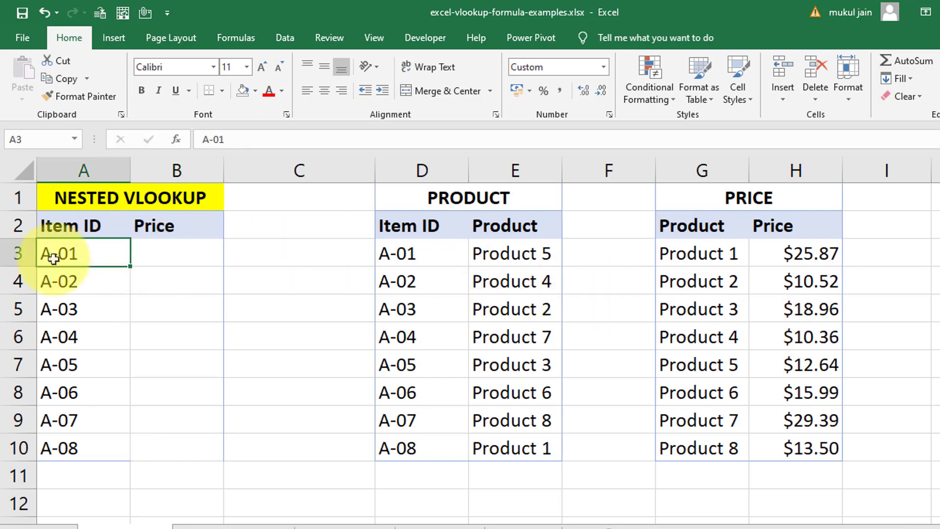
left_click(775, 308)
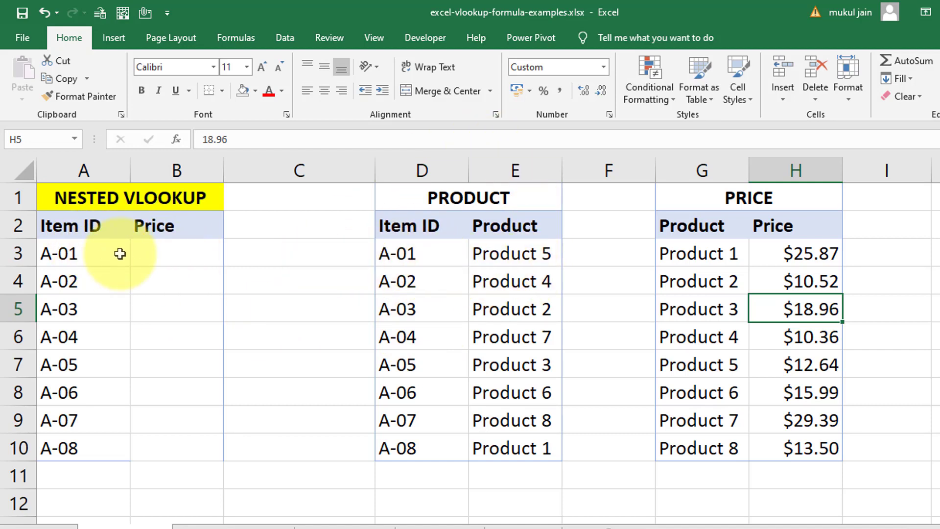
- Fill the A-01 / Product 5 row of the PRODUCT table yellow
left_click(431, 255)
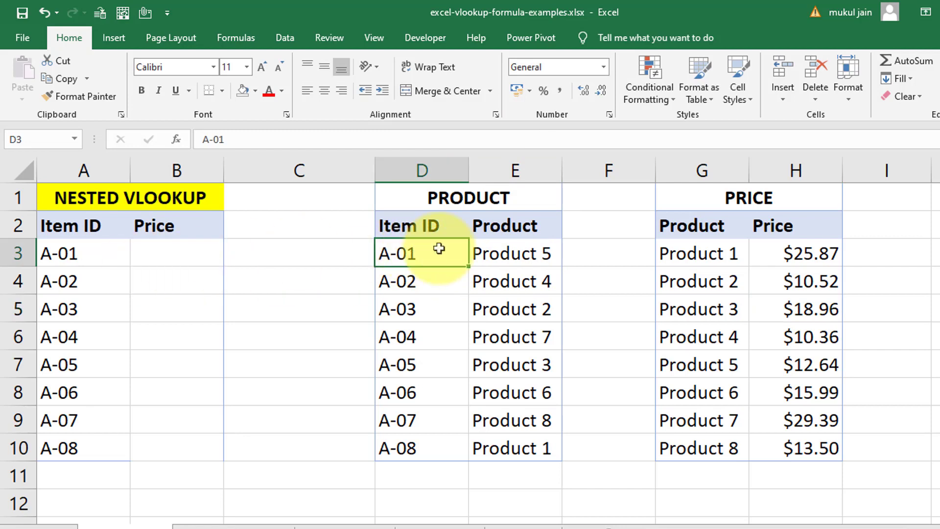
left_click_drag(424, 255, 490, 254)
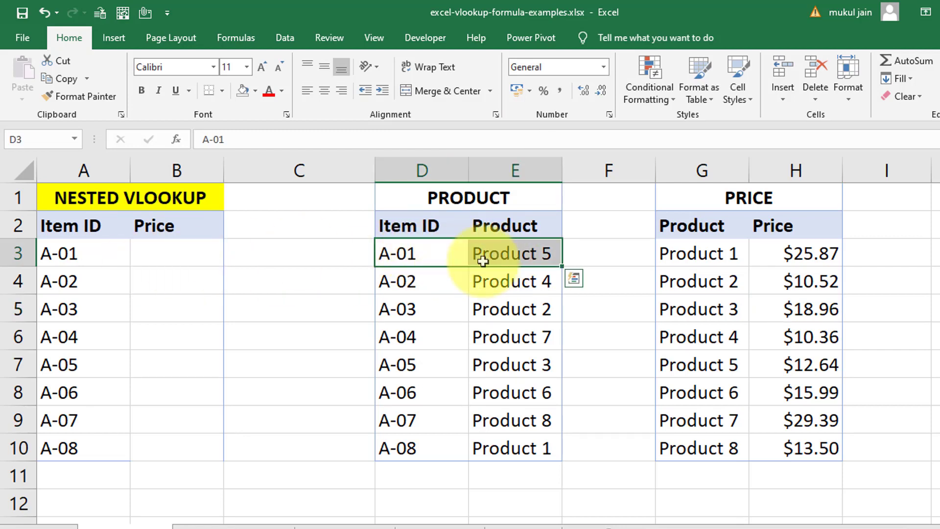
left_click(256, 91)
left_click(282, 212)
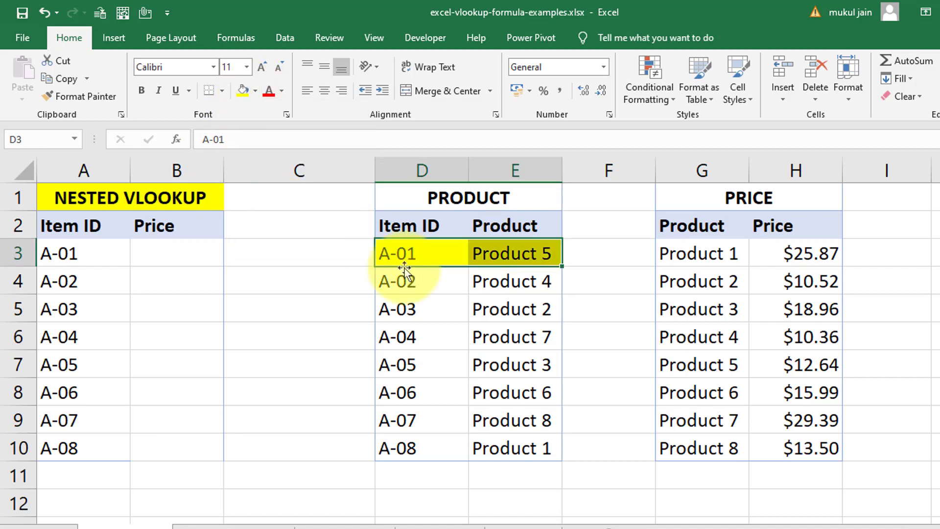
left_click(451, 261)
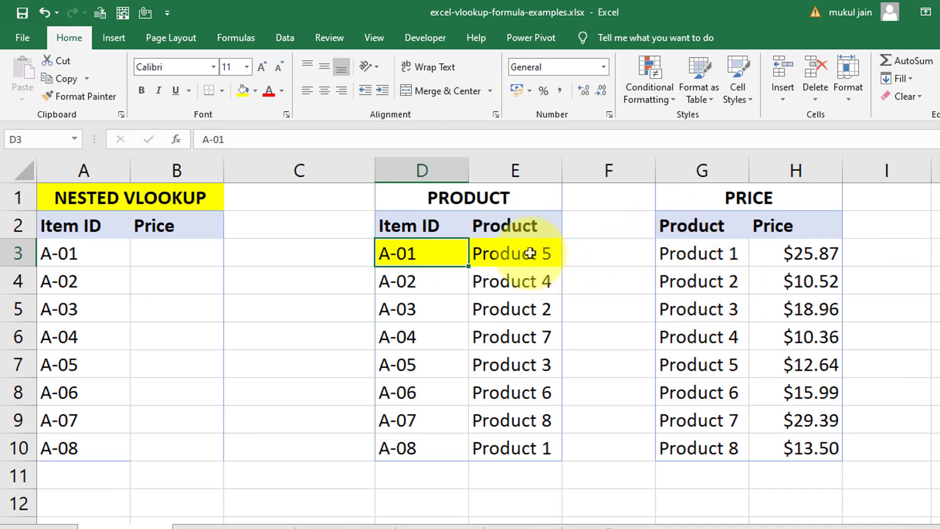
- Fill the Product 5 / $12.64 row of the PRICE table yellow
left_click(549, 253)
left_click_drag(699, 363, 798, 362)
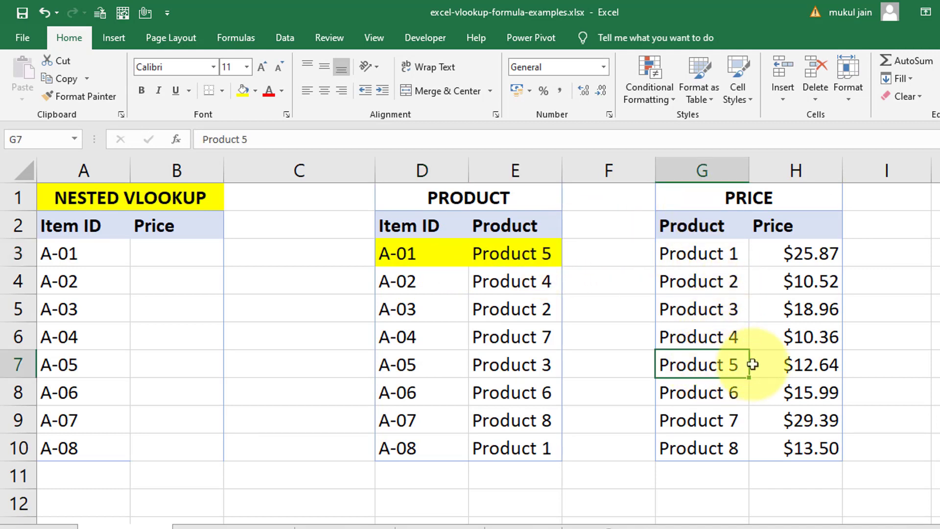
left_click(243, 90)
left_click(809, 368)
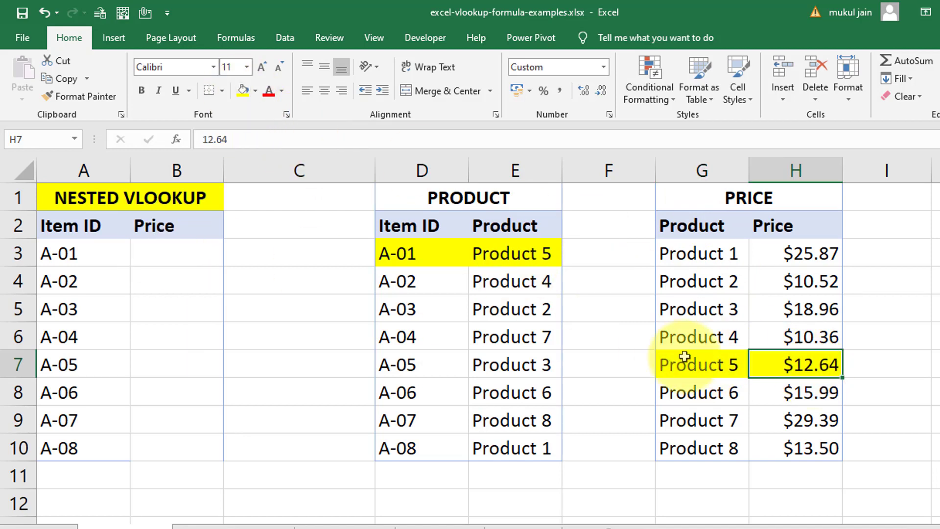
left_click(89, 254)
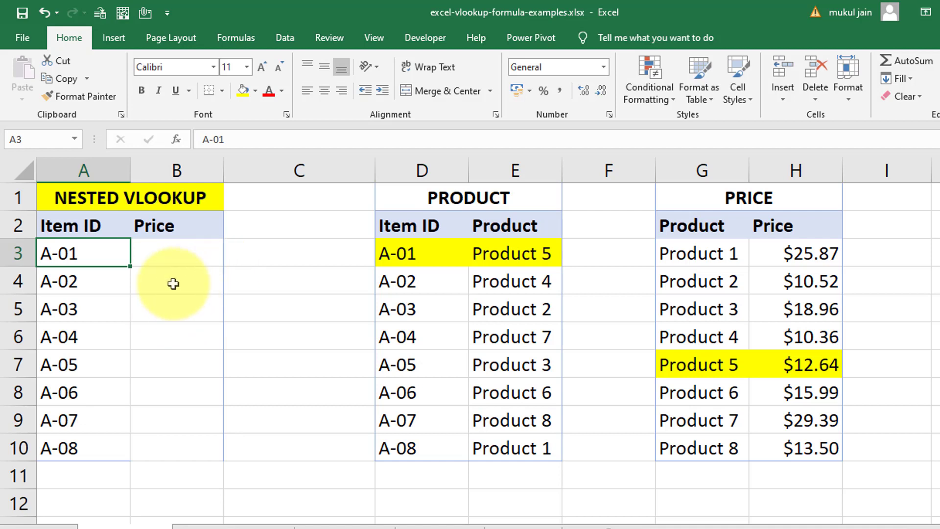
left_click(169, 266)
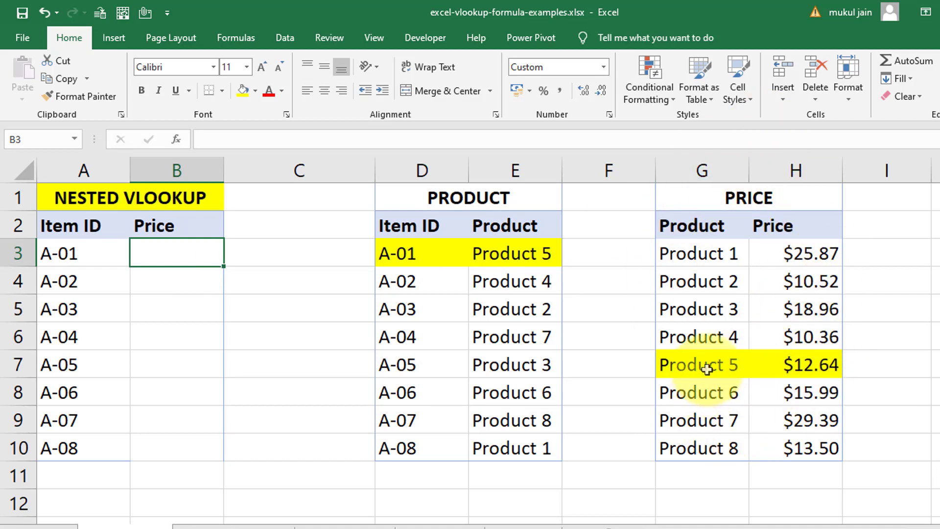
left_click(491, 255)
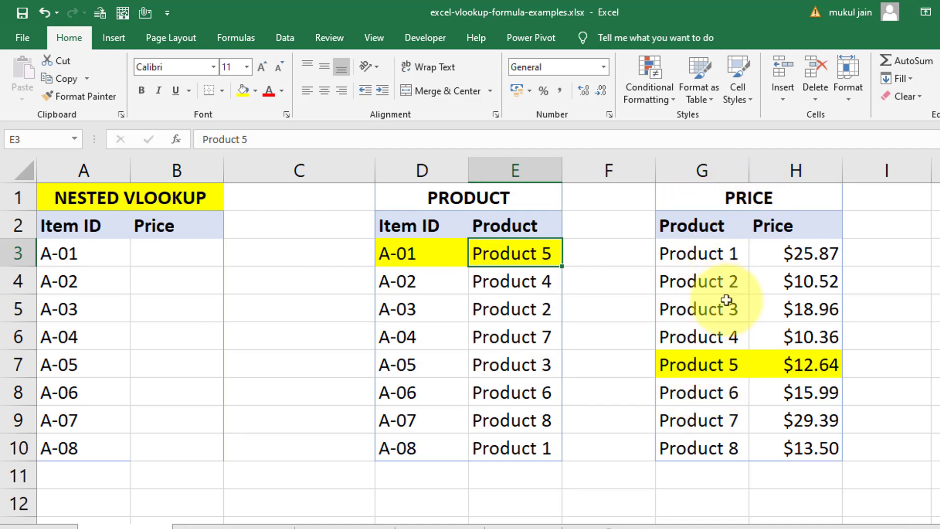
left_click(696, 362)
left_click(800, 374)
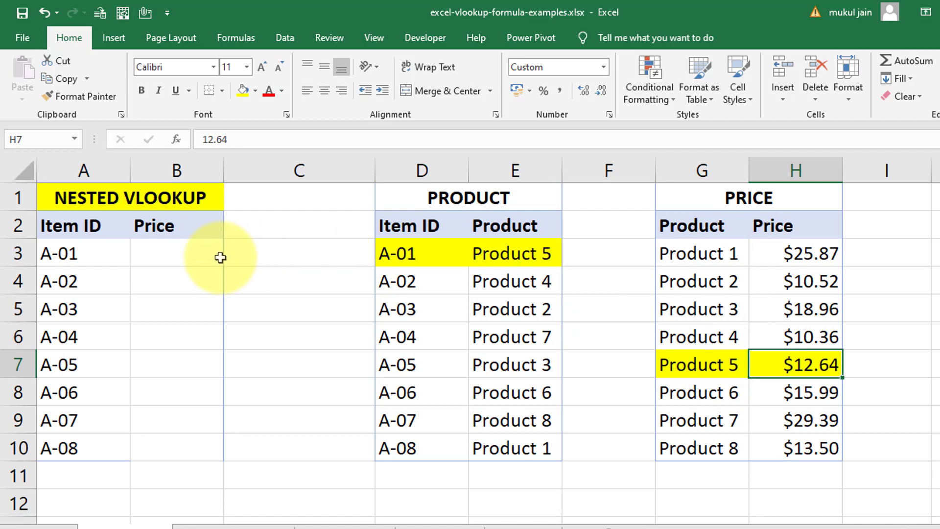
left_click(183, 258)
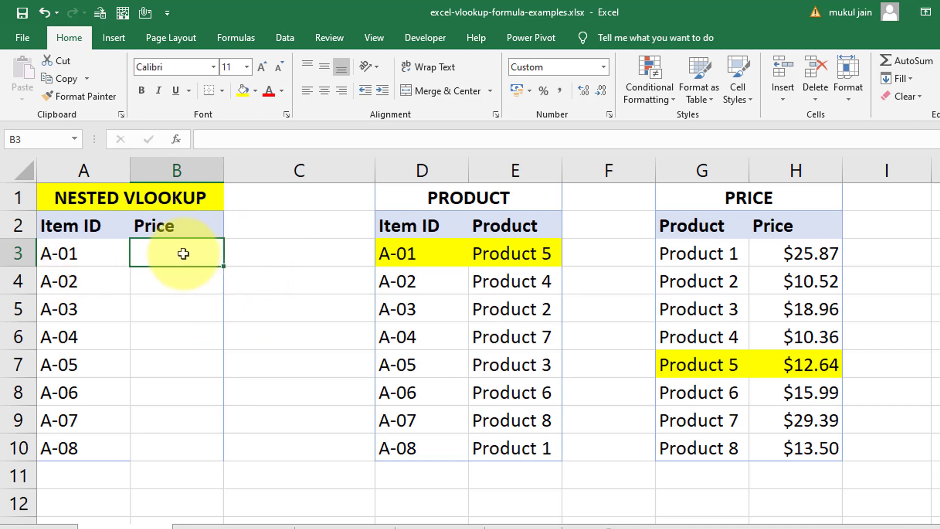
- Rename header B2 to PRODUCT, then start and cancel a =VLO entry in B3
left_click(188, 226)
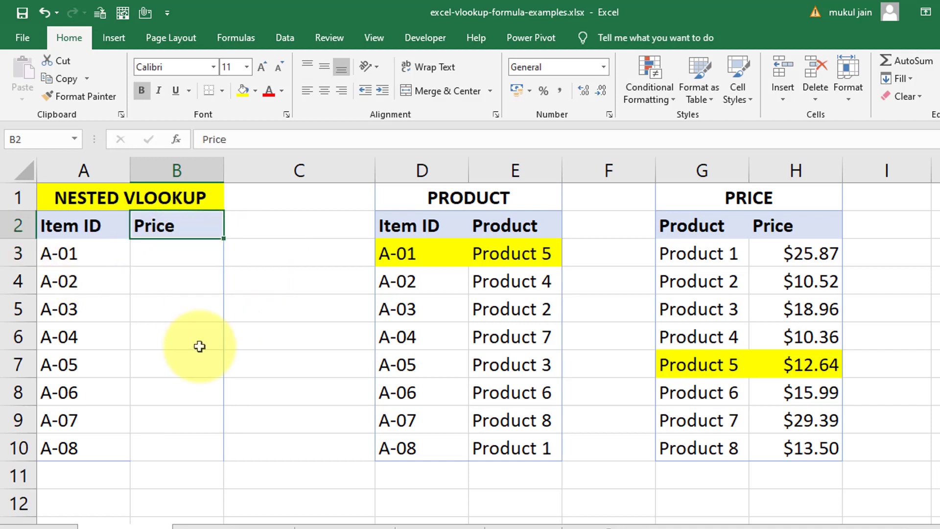
type("PRODUCT")
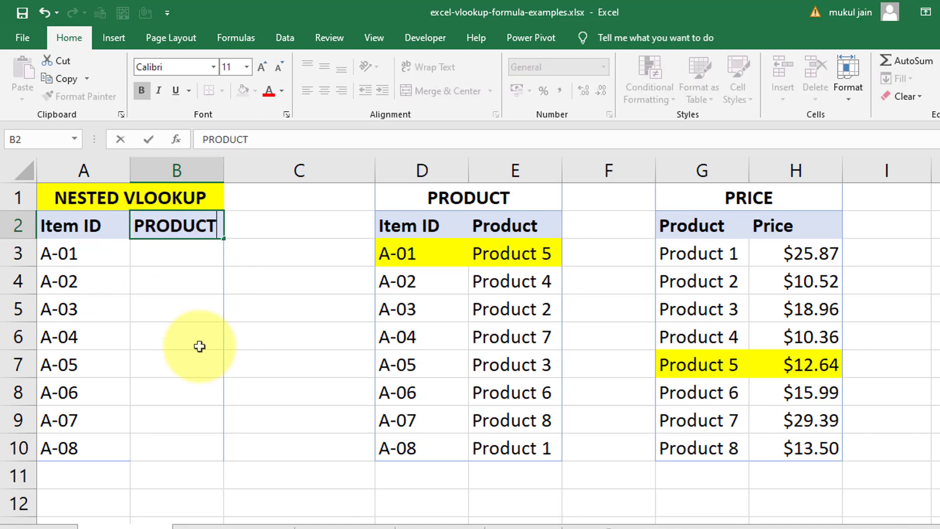
key("Return")
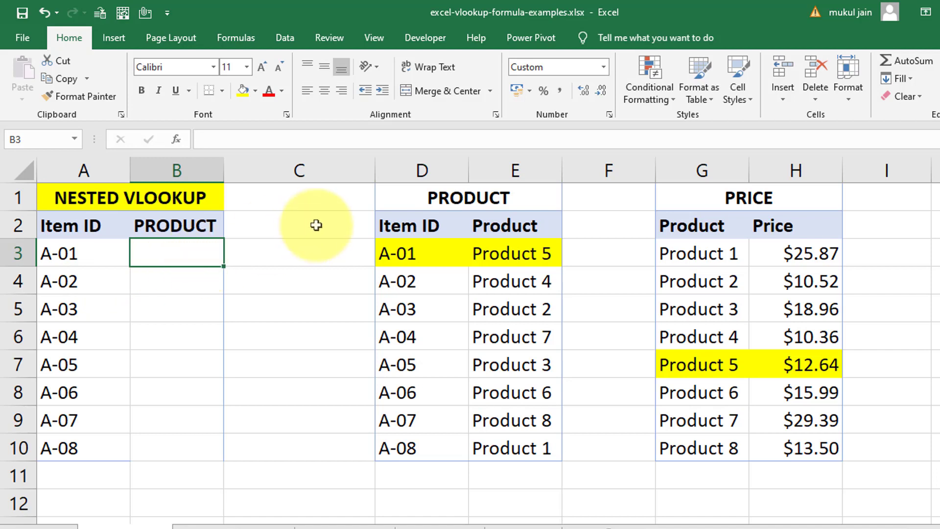
type("=V")
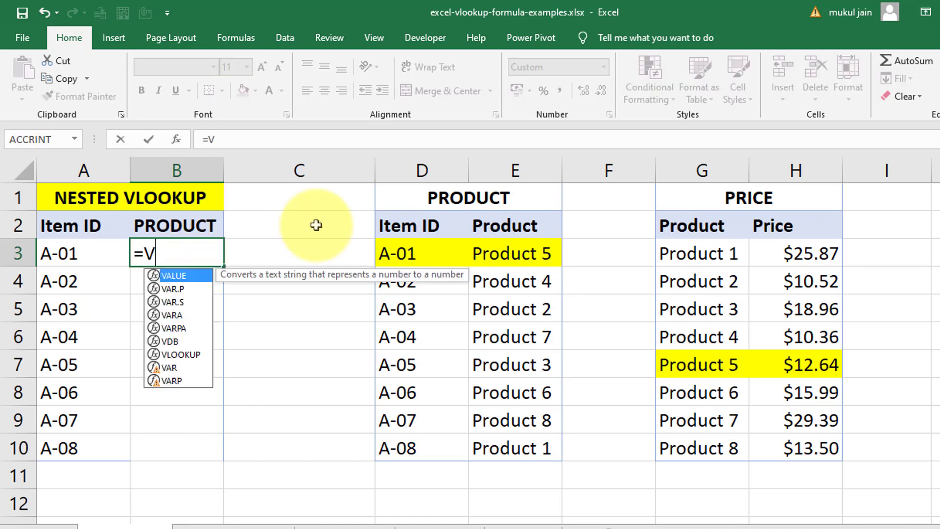
type("LO")
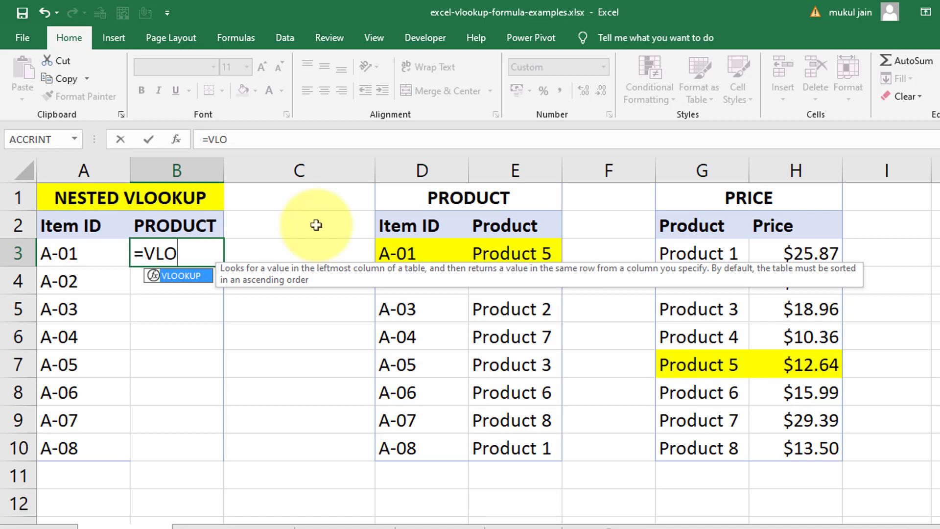
key("Escape")
key("Escape")
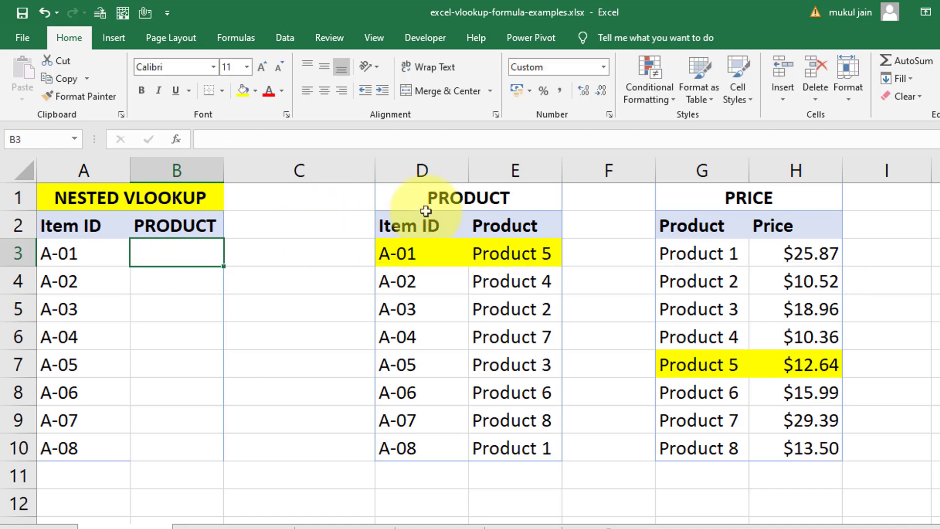
left_click(416, 225)
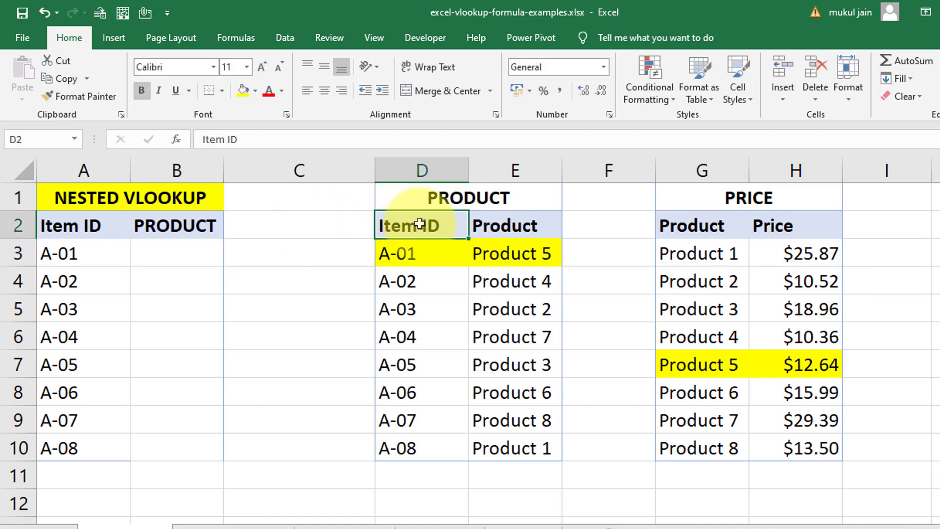
left_click_drag(420, 224, 490, 448)
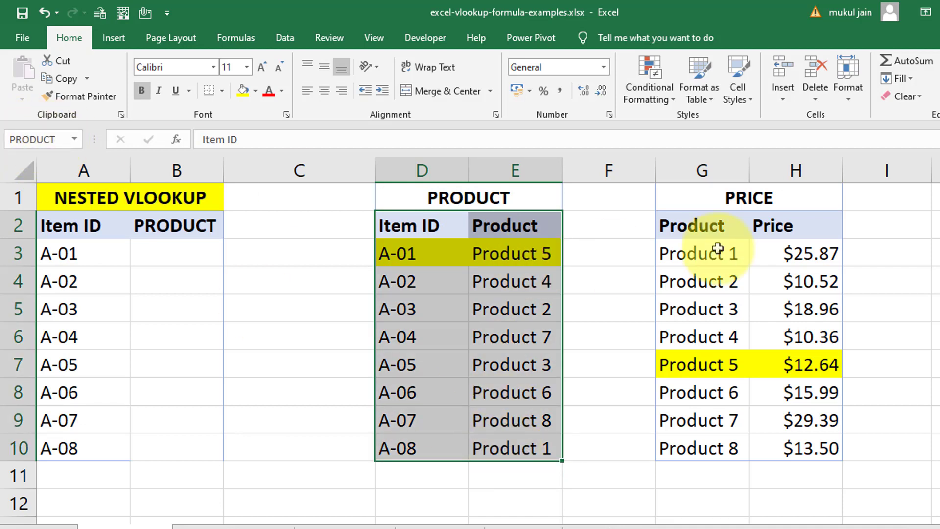
left_click_drag(714, 225, 803, 229)
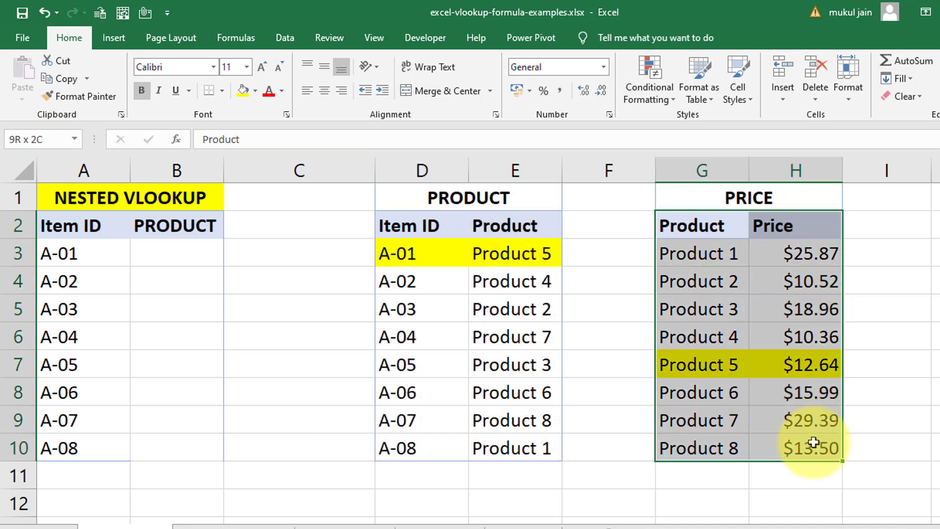
left_click_drag(819, 311, 811, 447)
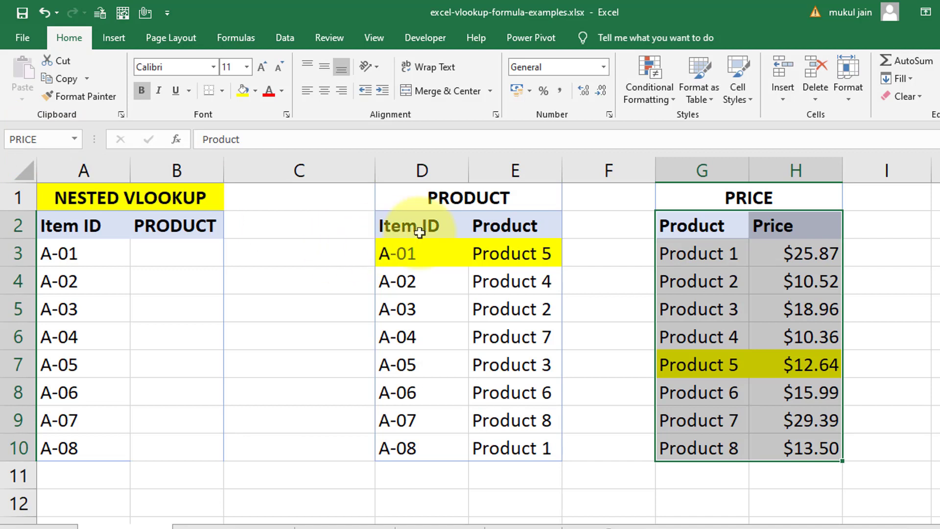
left_click(461, 223)
left_click_drag(460, 223, 502, 448)
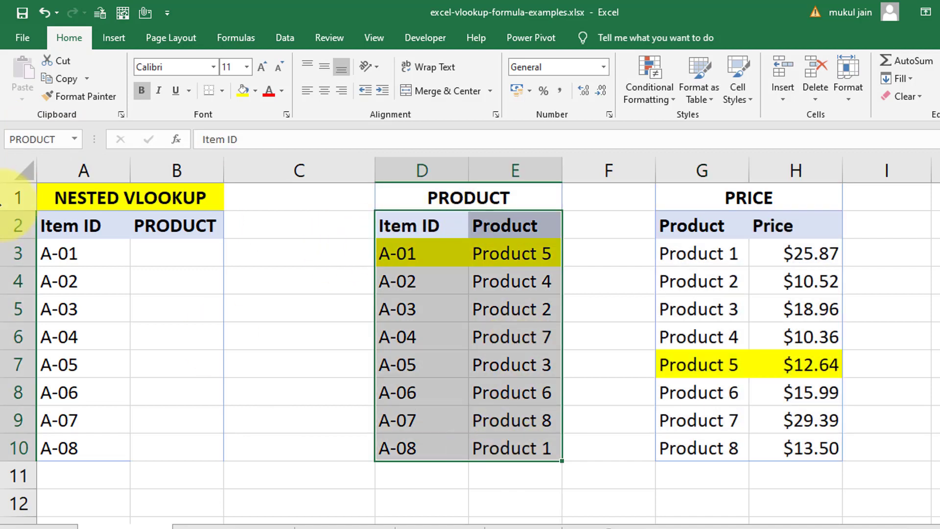
left_click_drag(685, 225, 783, 435)
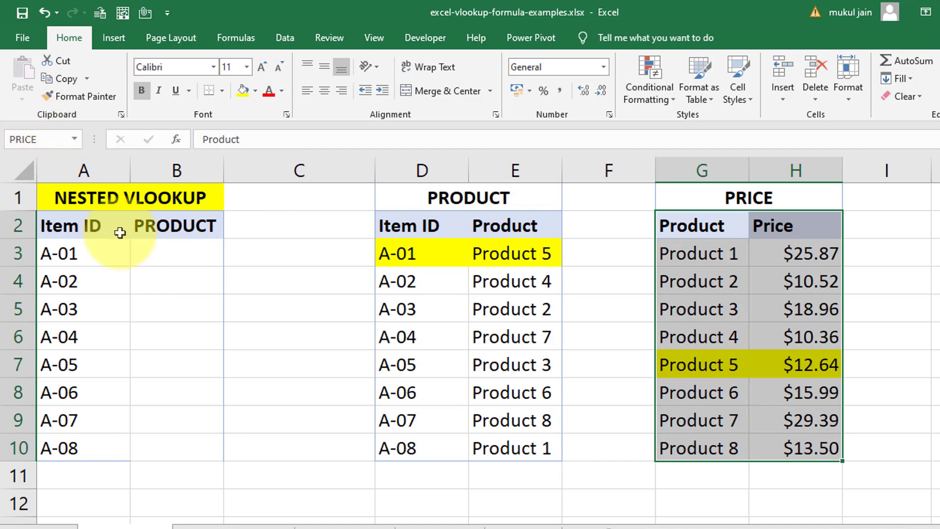
- In B3, enter =VLOOKUP(A3,PRODUCT,2,FALSE) to look up A3's Item ID in PRODUCT
left_click(164, 249)
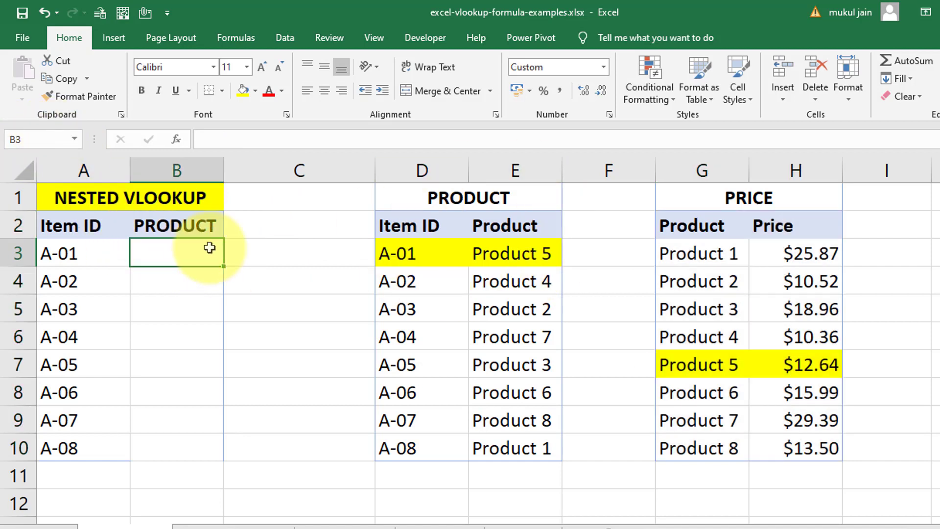
type("=VL")
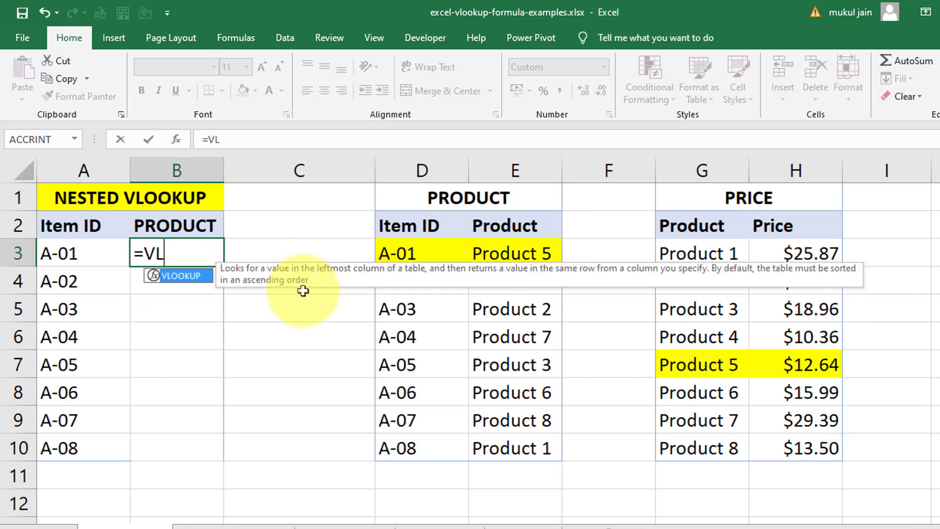
type("OOKUP")
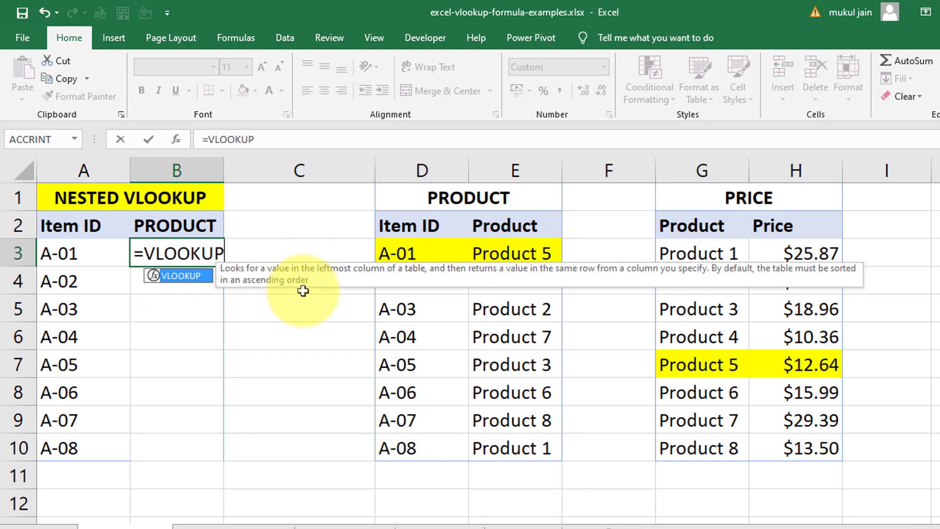
type("(")
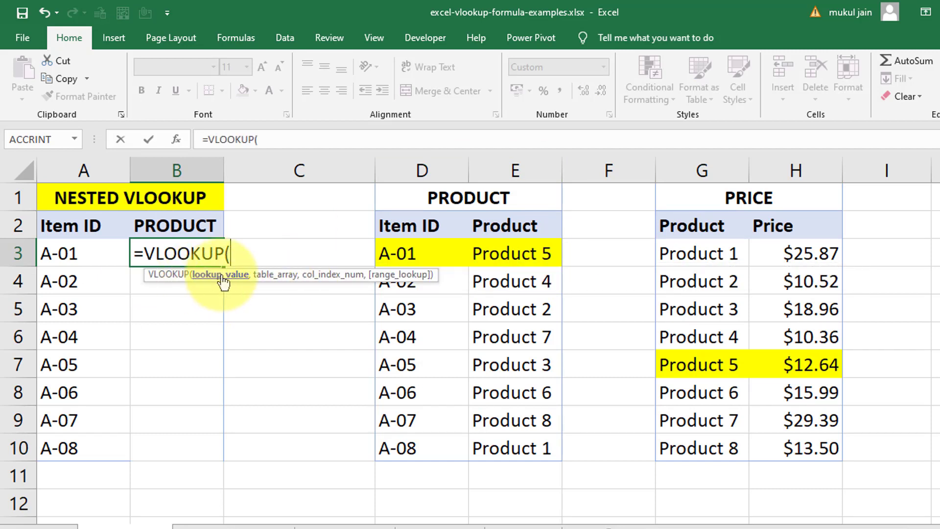
left_click(68, 254)
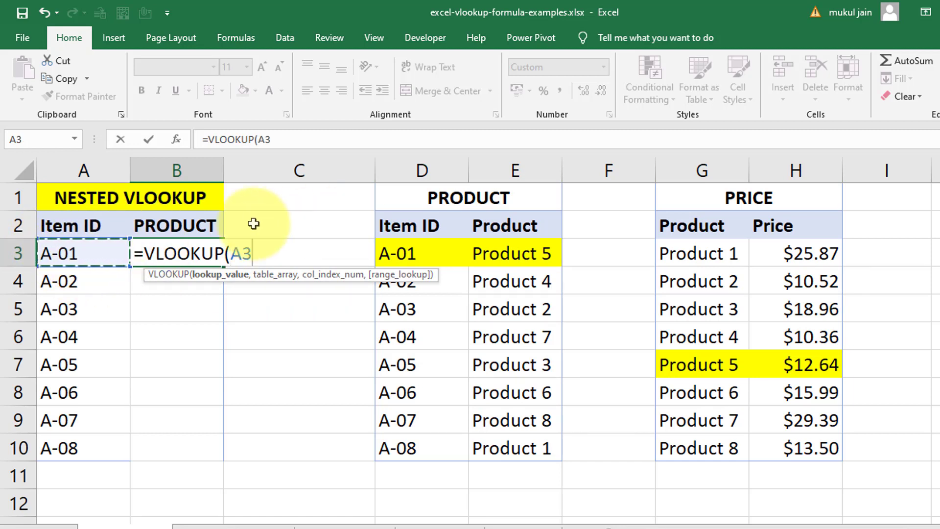
type(",")
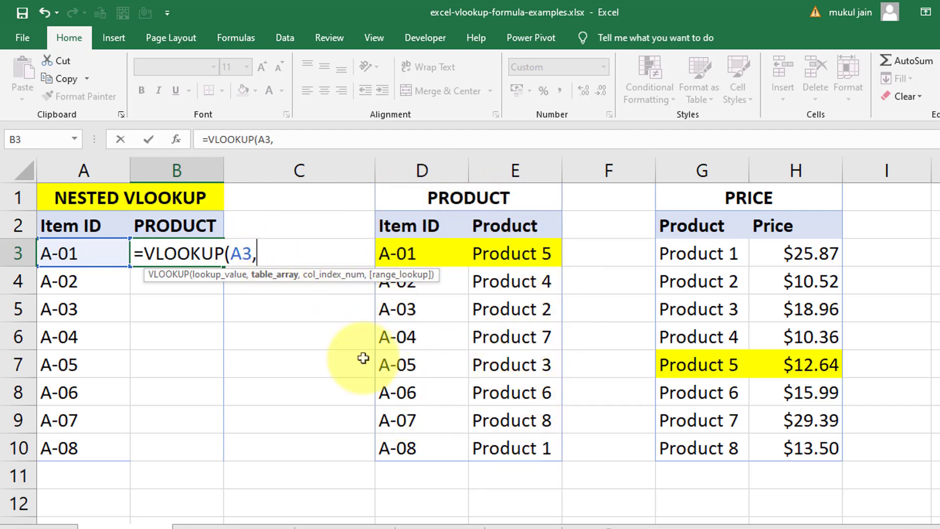
type("PR")
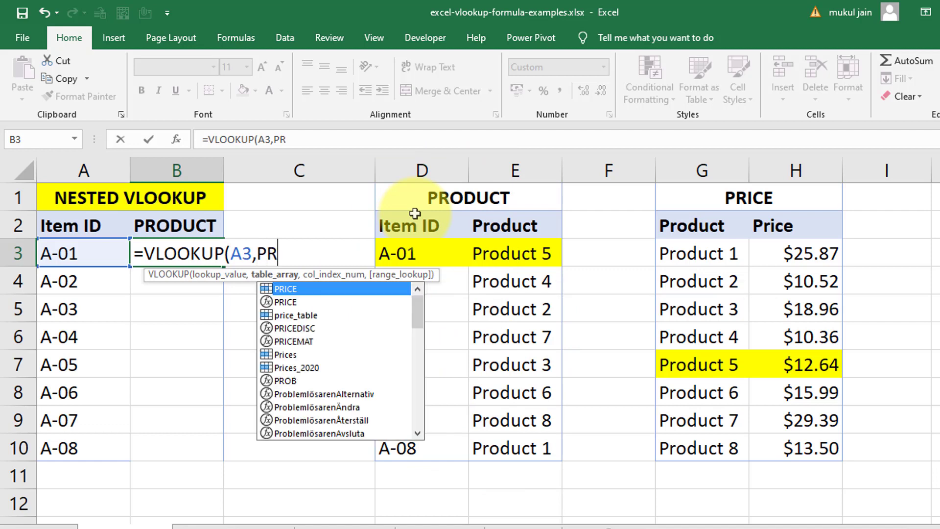
type("ODUC")
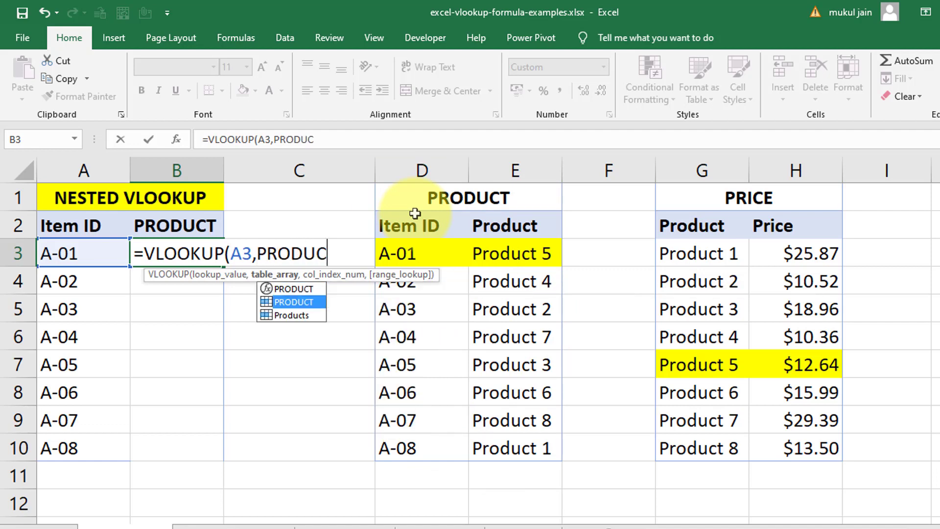
left_click(303, 302)
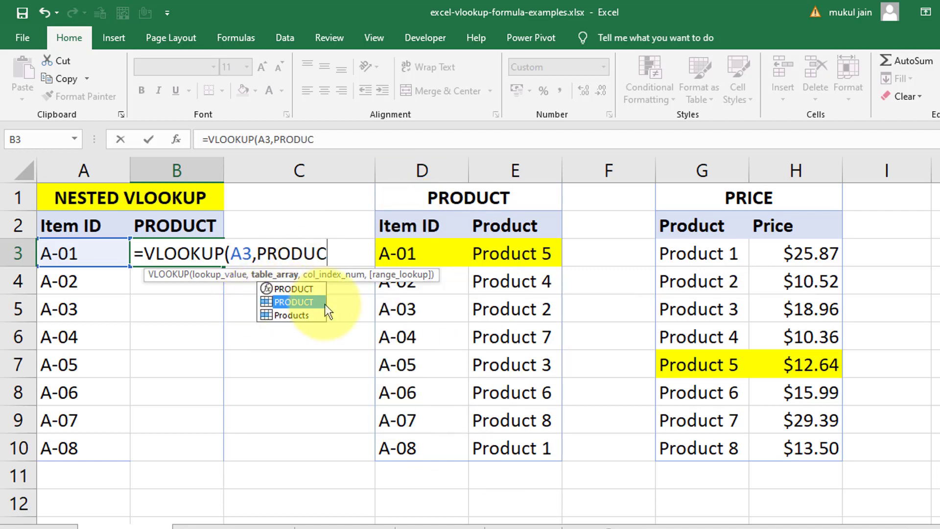
double_click(313, 302)
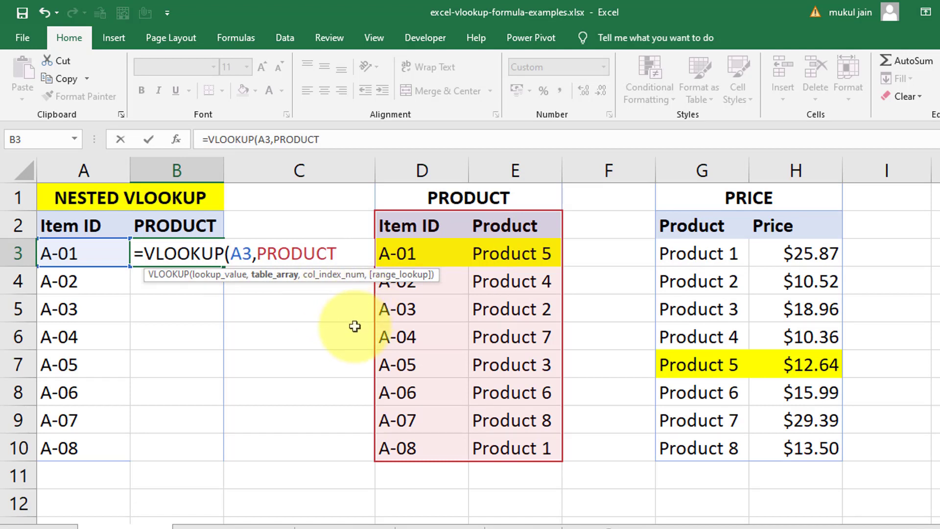
type(",2")
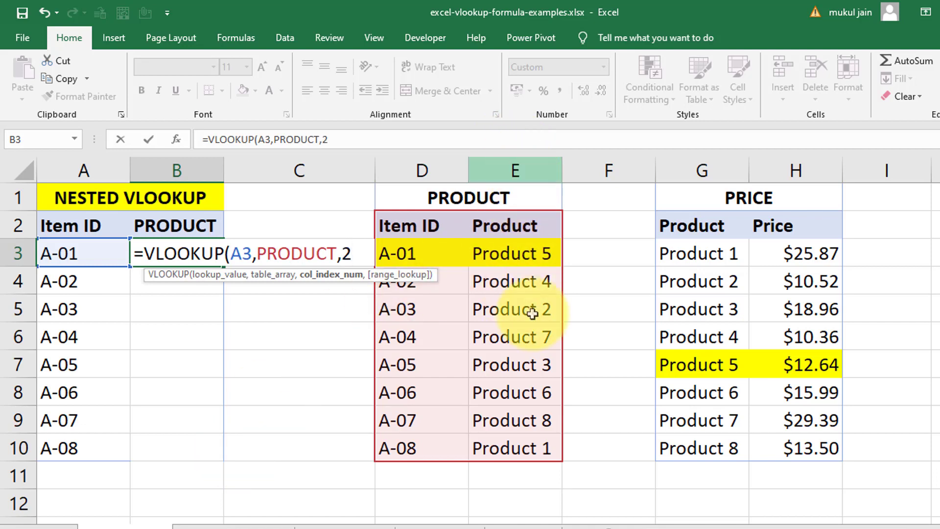
type(",")
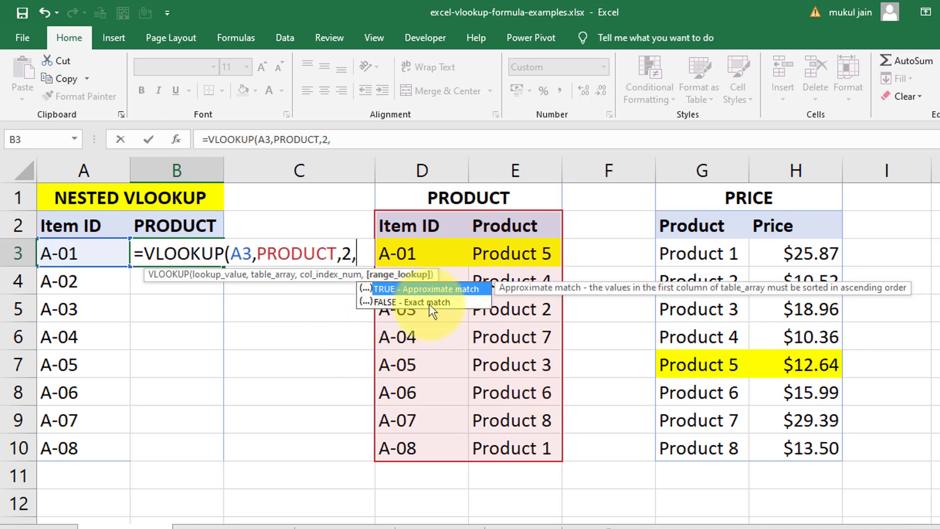
type("FALSE")
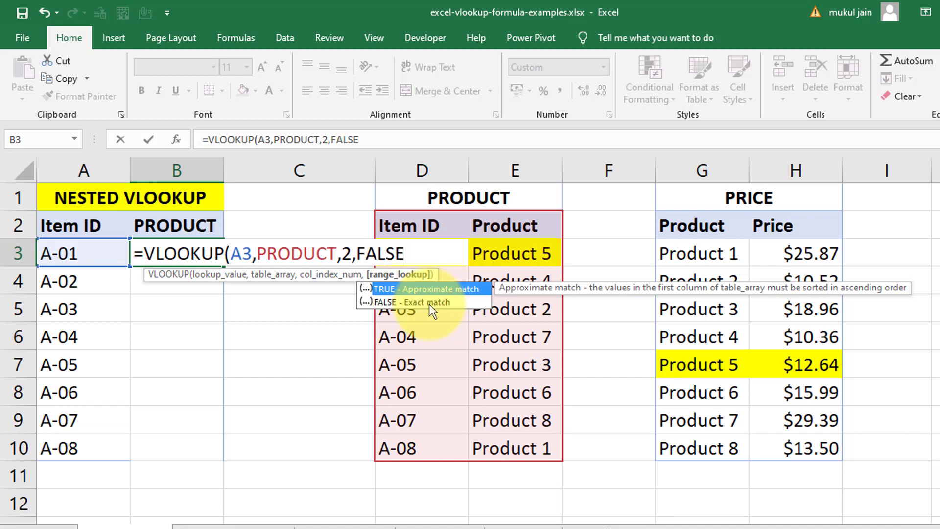
type(")")
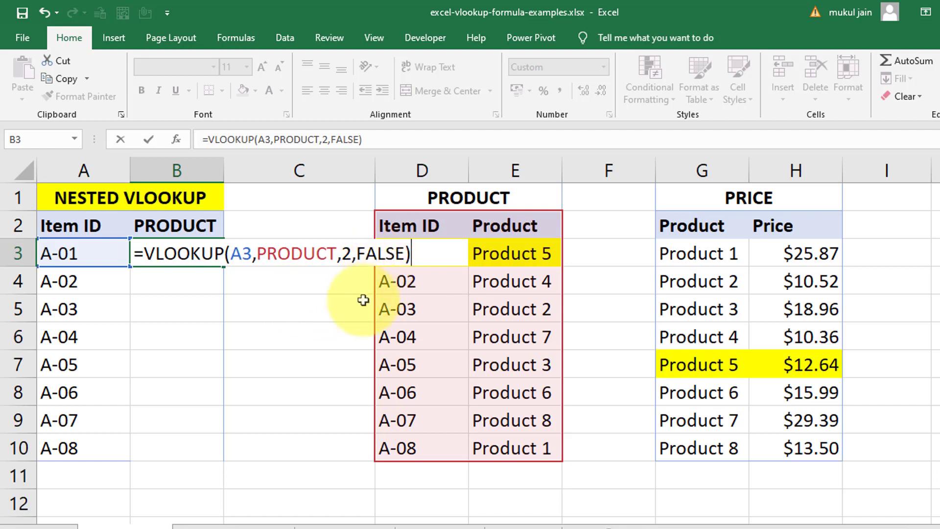
- Commit B3's product lookup and fill it down to B10
key("Return")
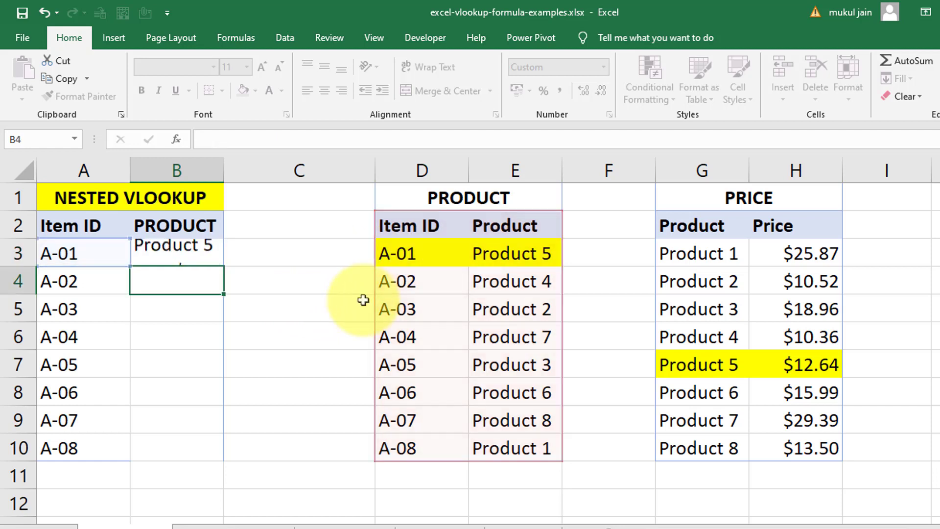
left_click(204, 256)
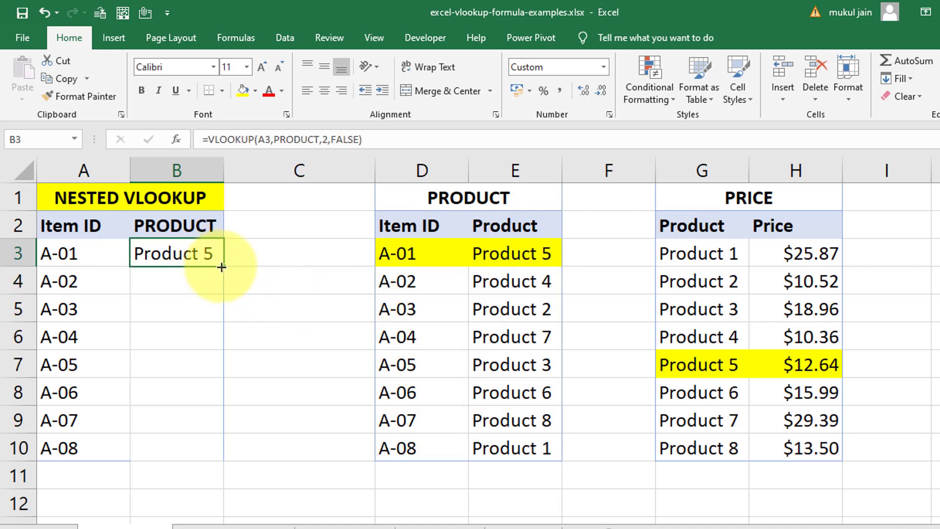
left_click_drag(223, 267, 208, 448)
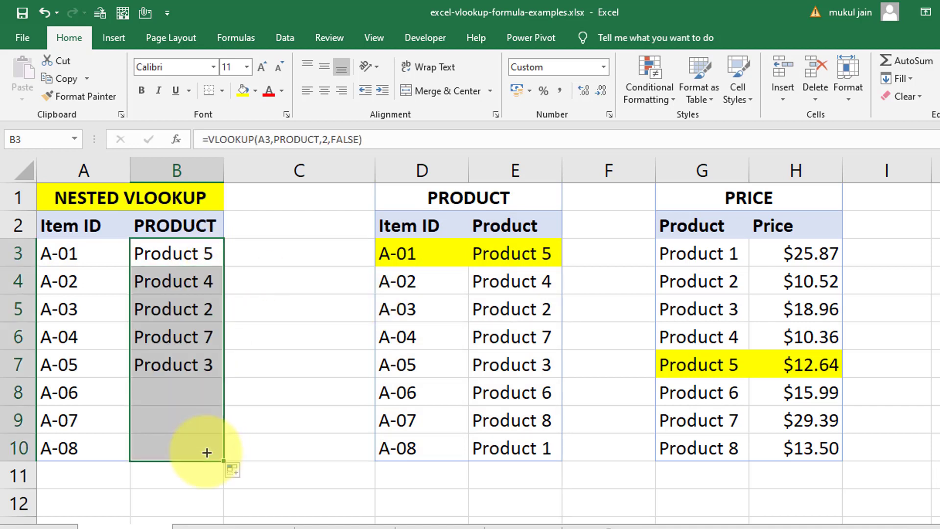
- Check the B3:B10 results against source column E3:E10, then select A6 to change
left_click(73, 365)
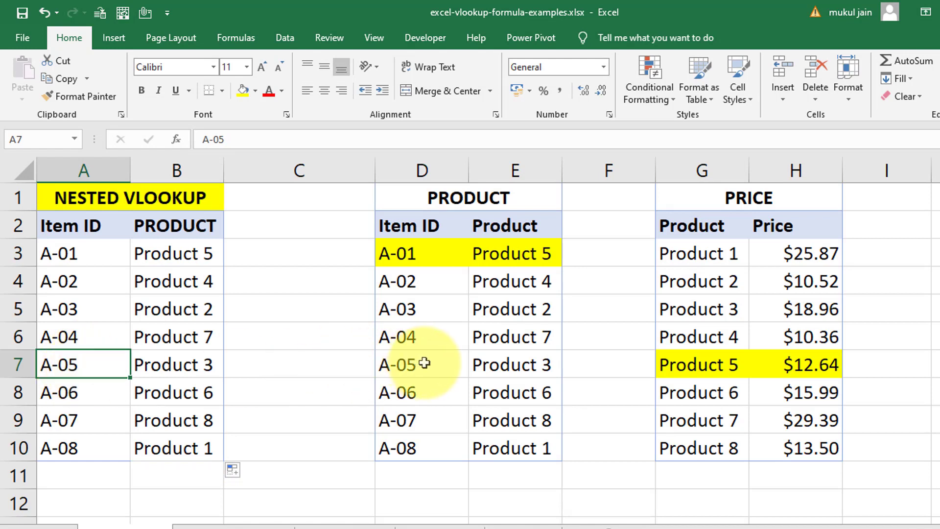
left_click(503, 362)
left_click(188, 363)
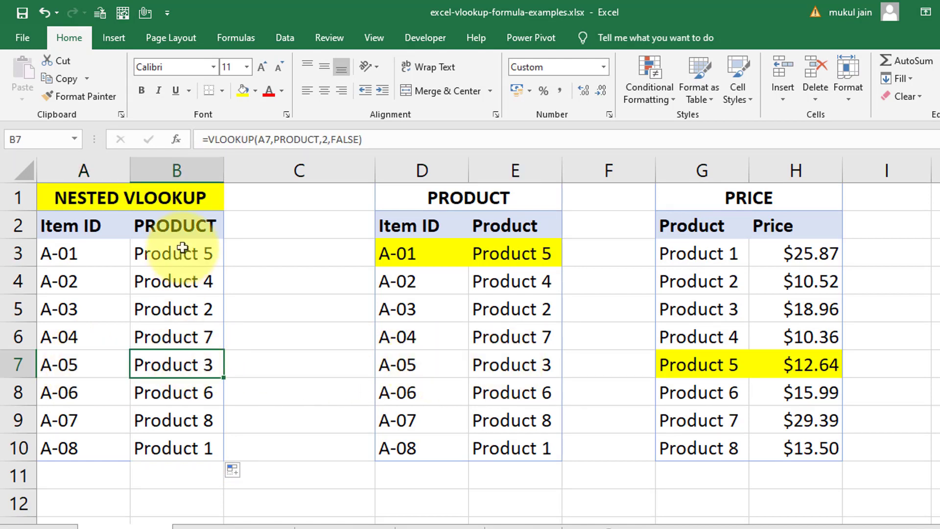
left_click_drag(182, 248, 179, 441)
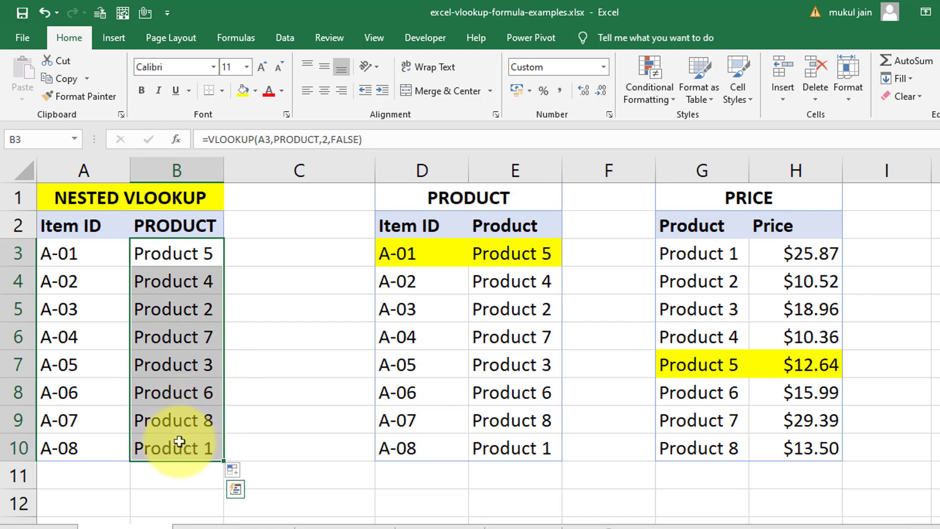
left_click(511, 252)
left_click_drag(506, 372, 509, 450)
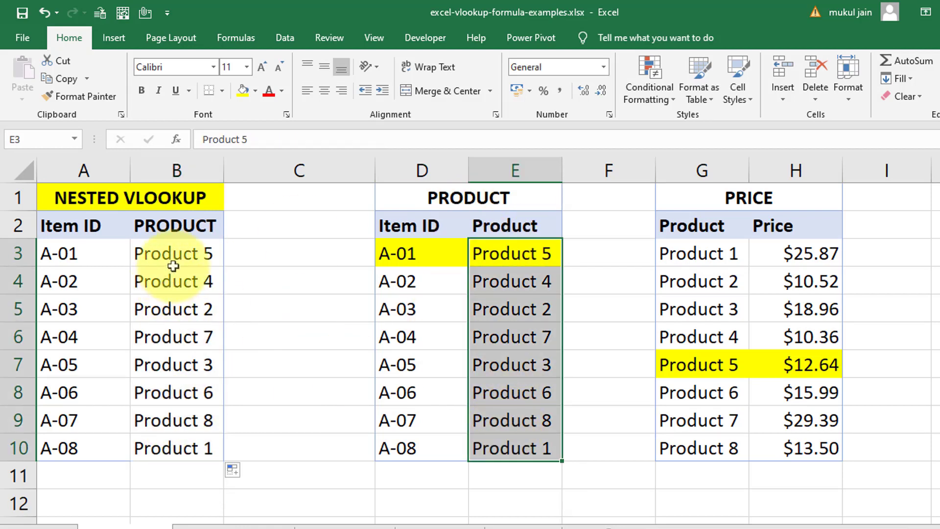
left_click(89, 338)
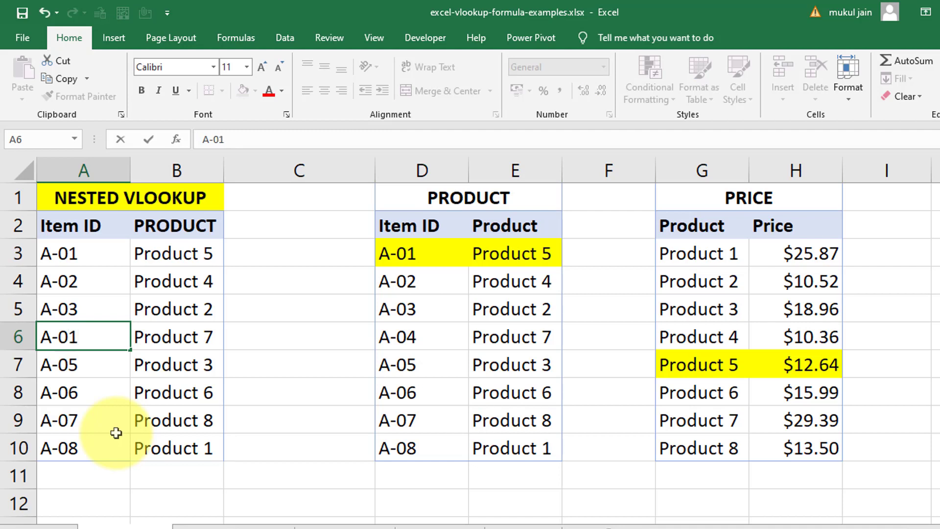
key("Return")
key("Up")
key("Up")
key("Up")
key("Up")
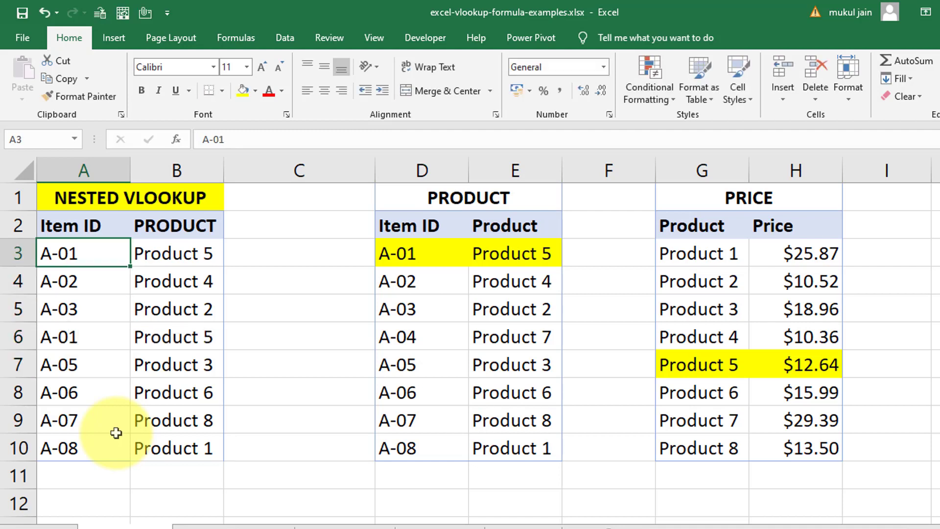
key("F2")
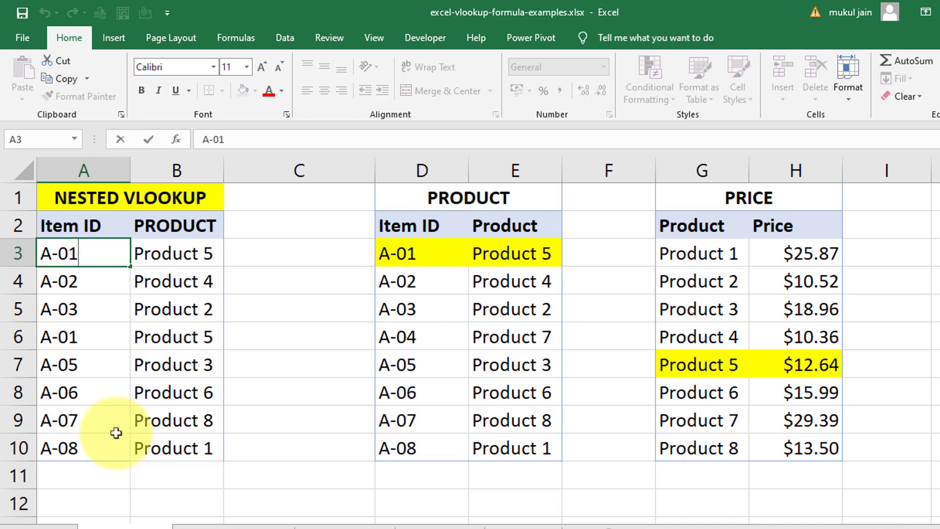
key("Return")
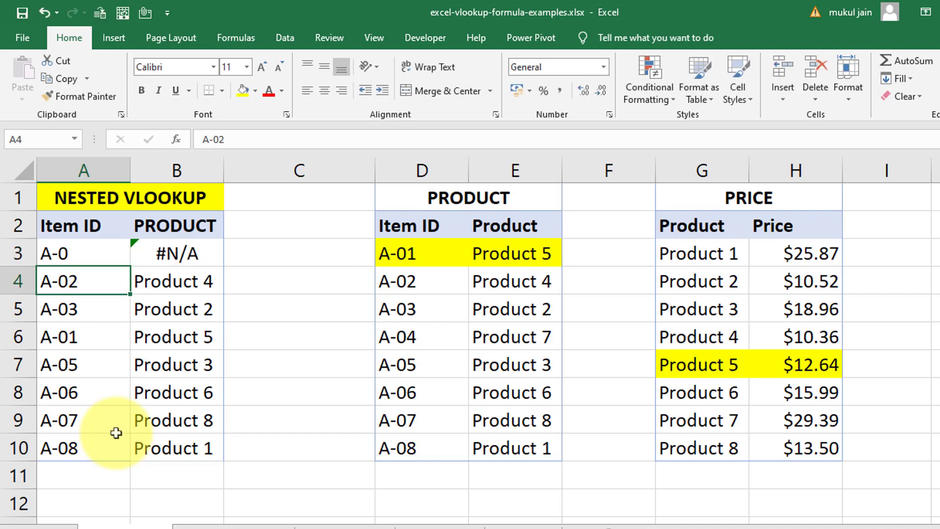
key("Up")
key("F2")
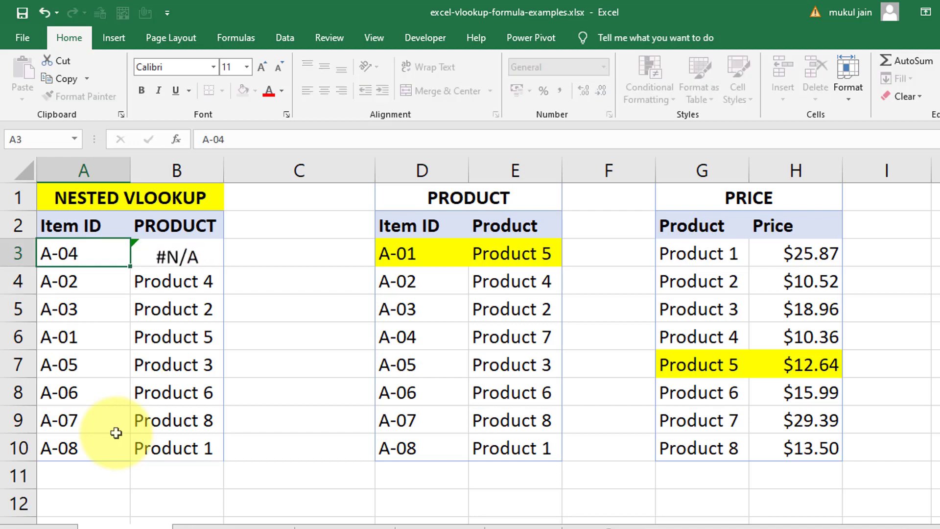
key("Return")
key("Right")
key("Up")
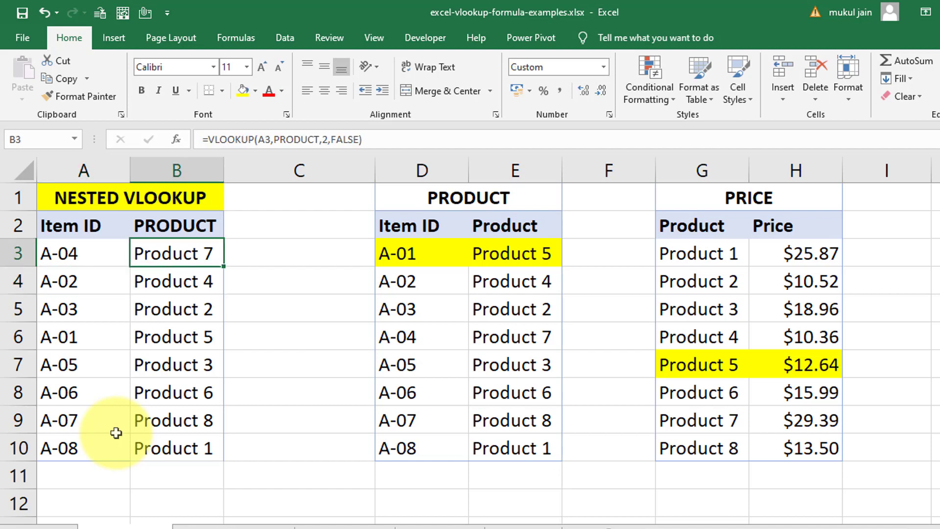
key("Left")
key("Right")
key("Down")
key("Down")
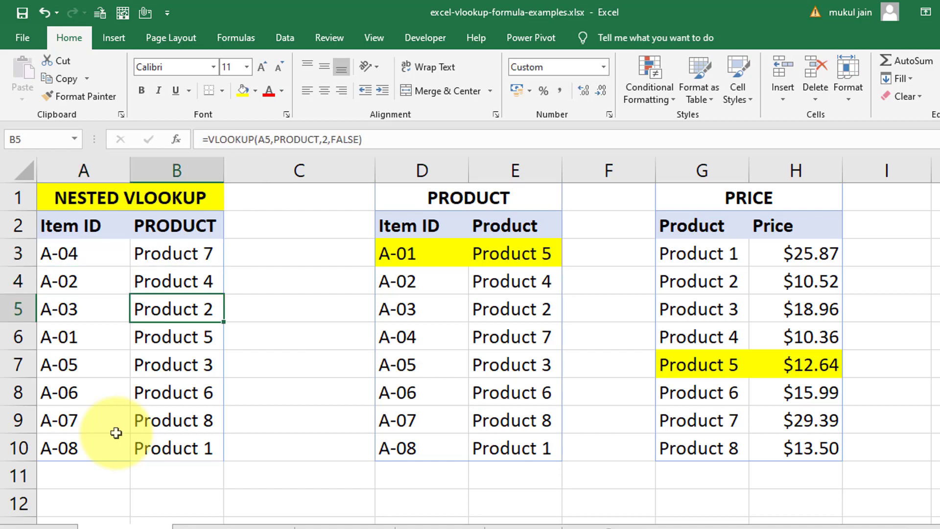
key("Down")
key("Down")
key("Down")
key("Down")
key("Right")
key("Up")
key("Up")
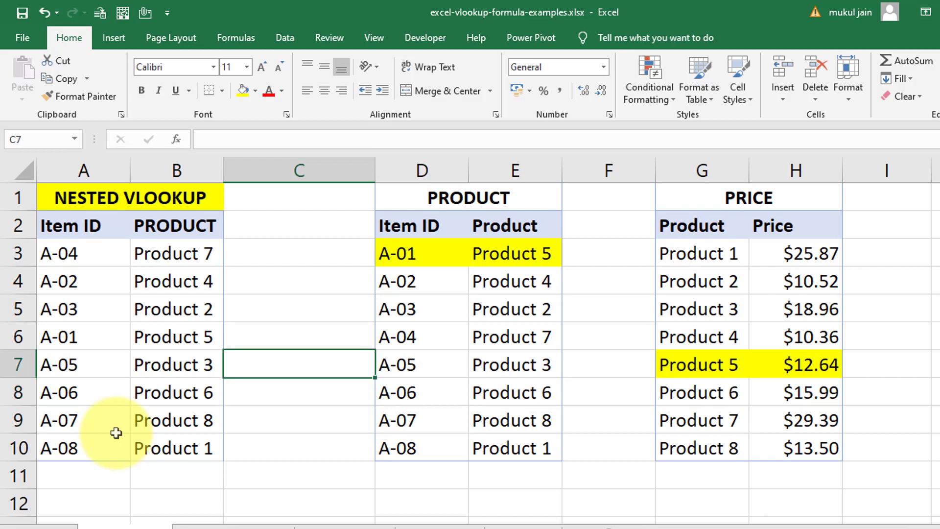
key("Up")
key("Up")
key("Up")
key("Up")
key("Up")
key("Right")
key("ctrl+space")
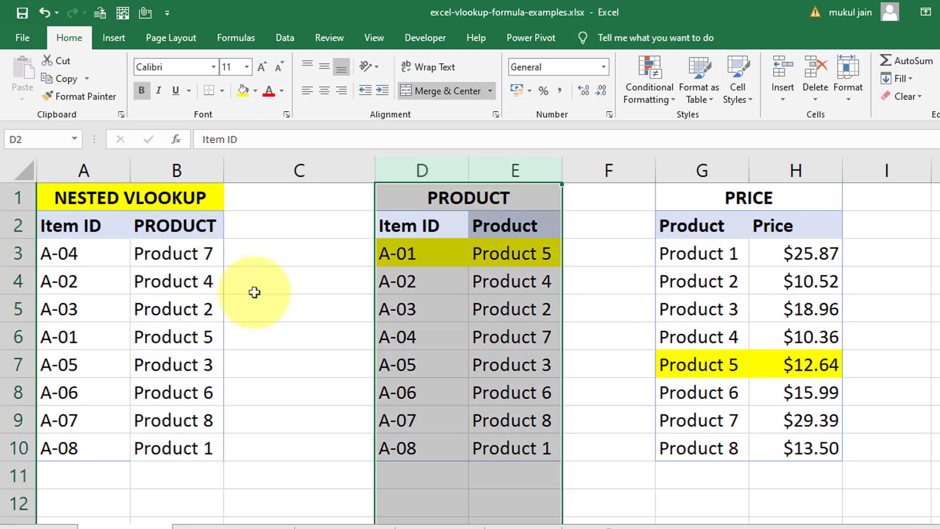
- Insert a blank column before the PRODUCT table and add a PRICE heading in C2
left_click(389, 174)
key("ctrl+shift+plus")
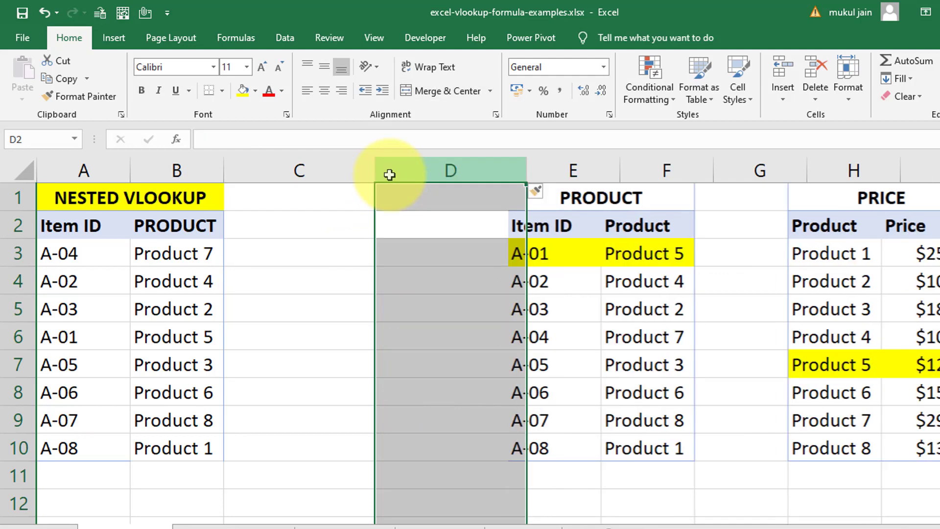
key("Left")
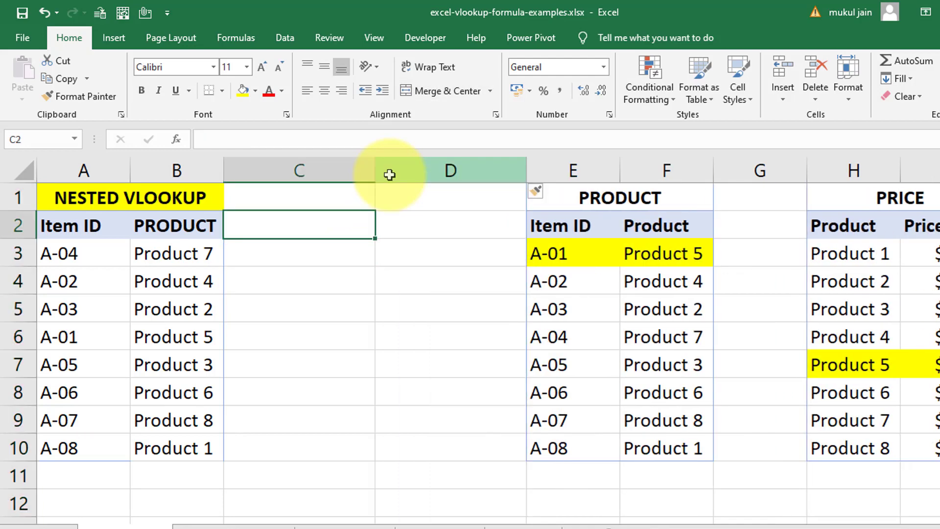
type("PRICE")
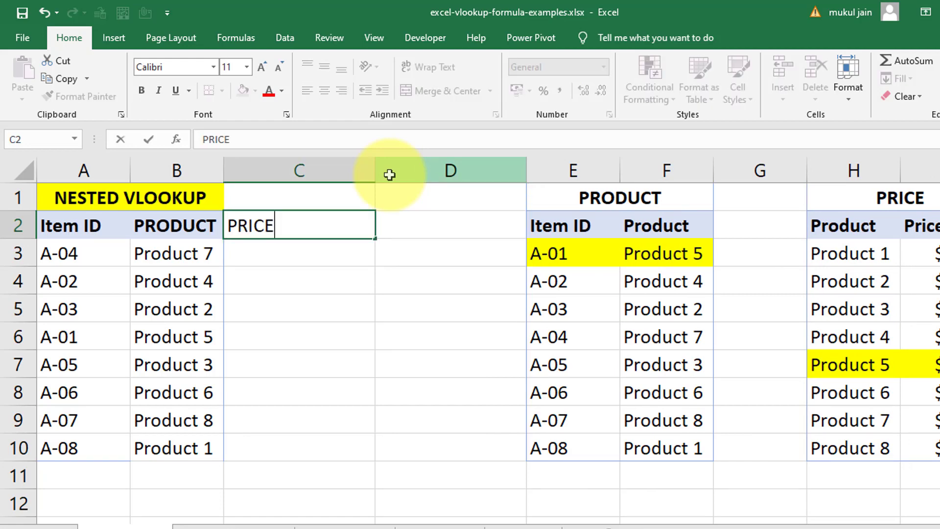
key("Return")
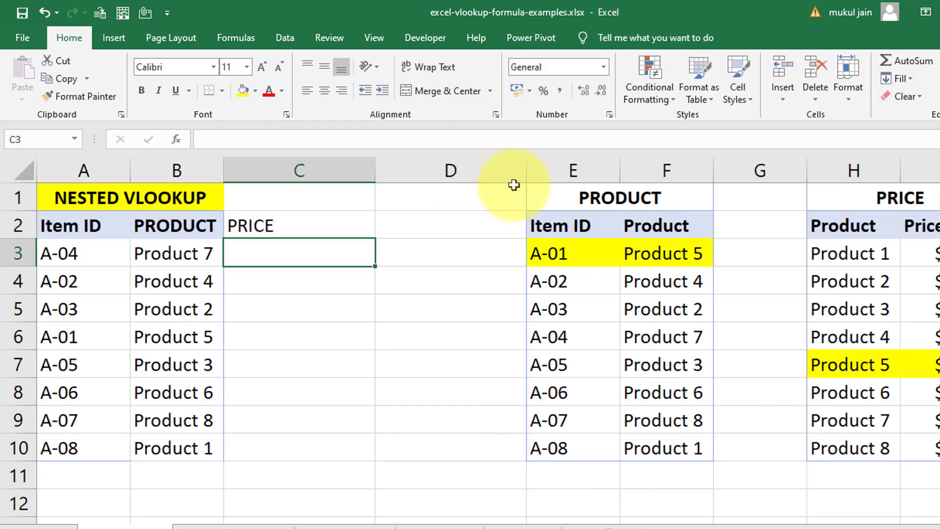
- Narrow the new blank column D
left_click_drag(527, 171, 435, 170)
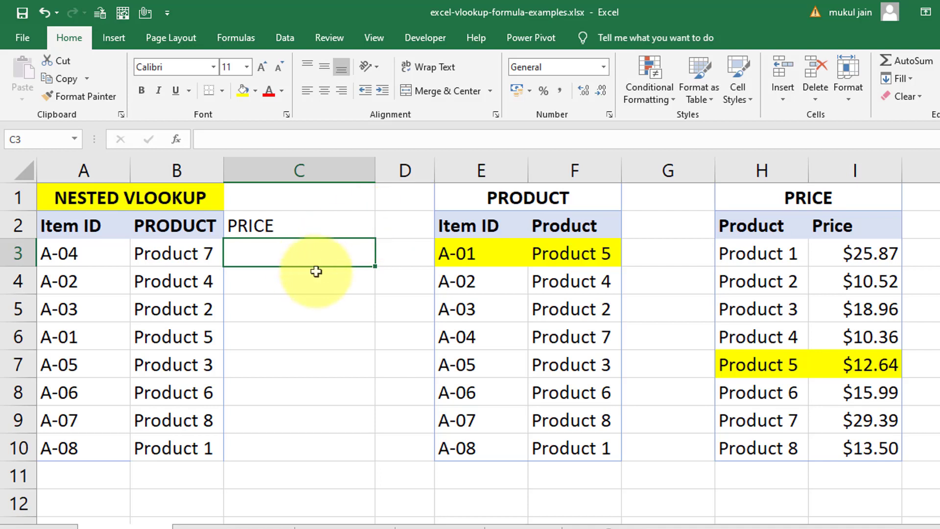
left_click(312, 283)
left_click(282, 258)
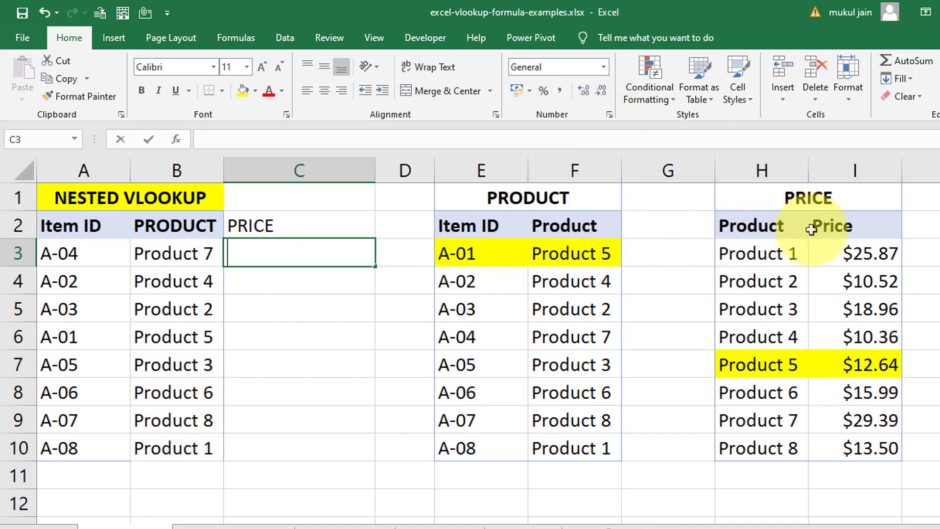
- Enter =VLOOKUP(B3,PRICE,2,FALSE) in C3 to return Product 7's price, 29.39
type("=VLOOKUP")
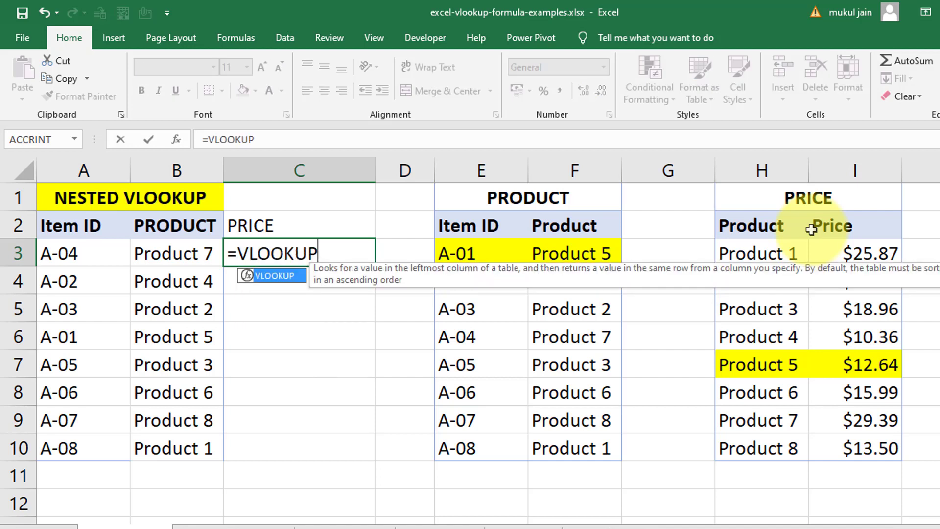
type("(")
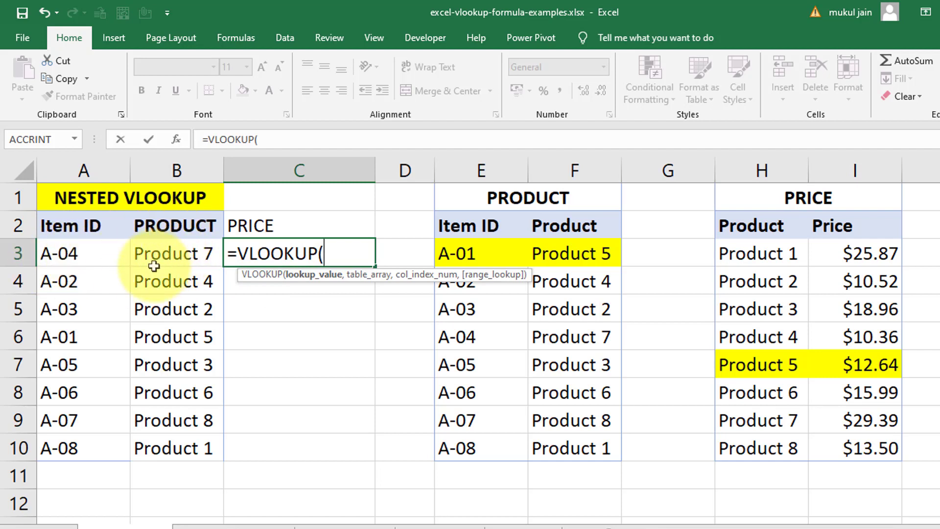
left_click(166, 257)
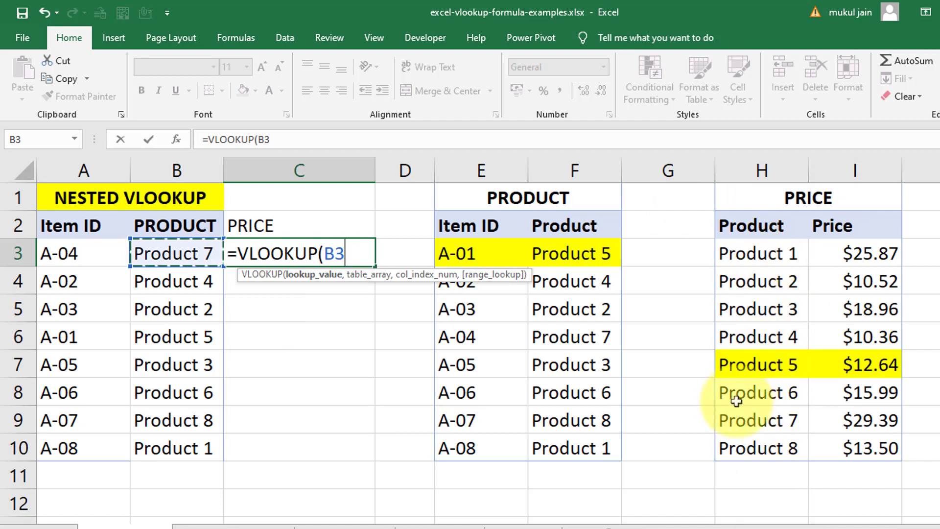
type(",")
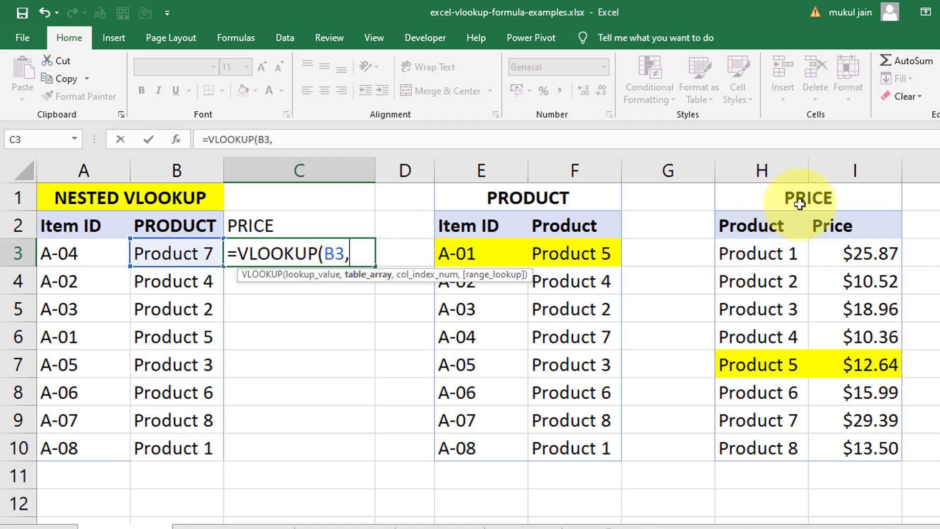
type("PRIC")
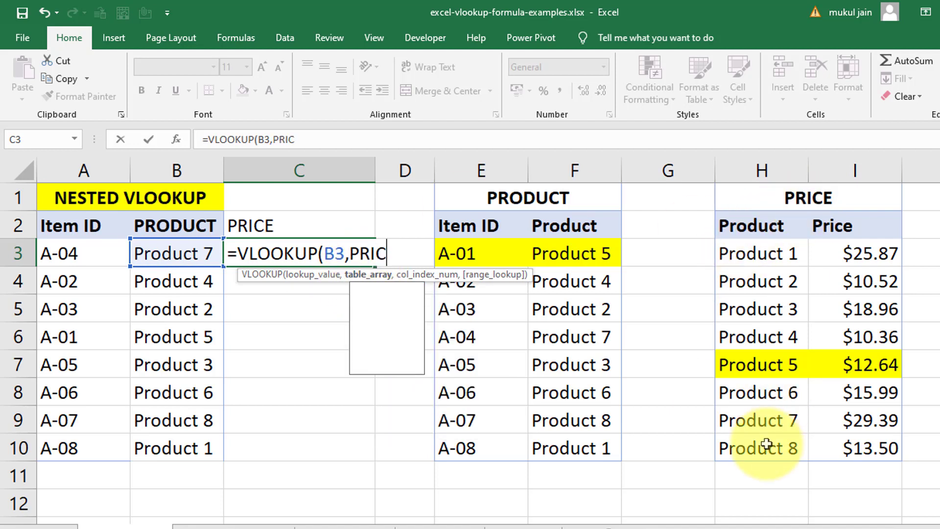
type("E,2")
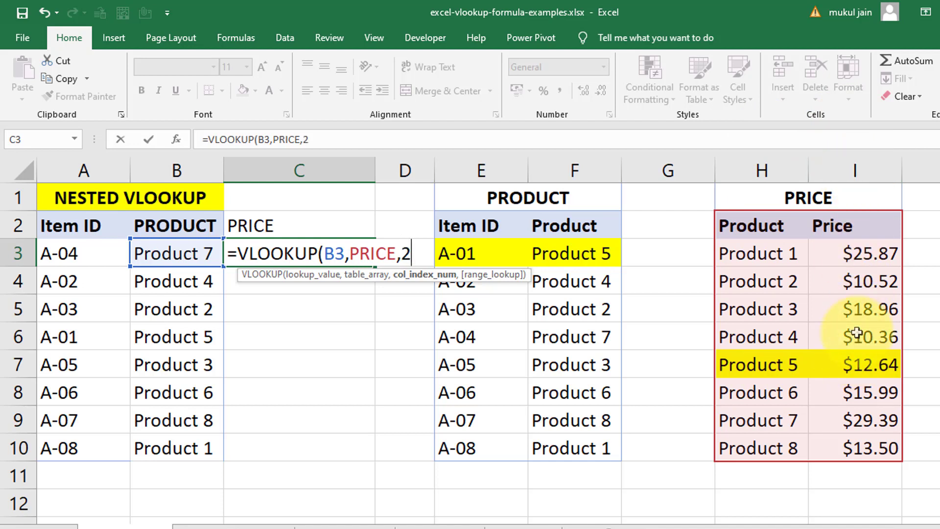
type(",")
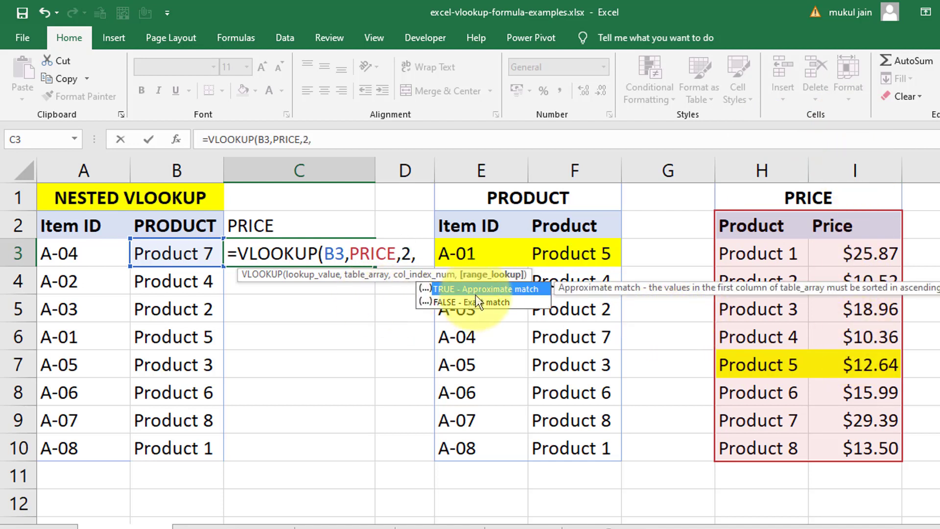
type("FALSE)")
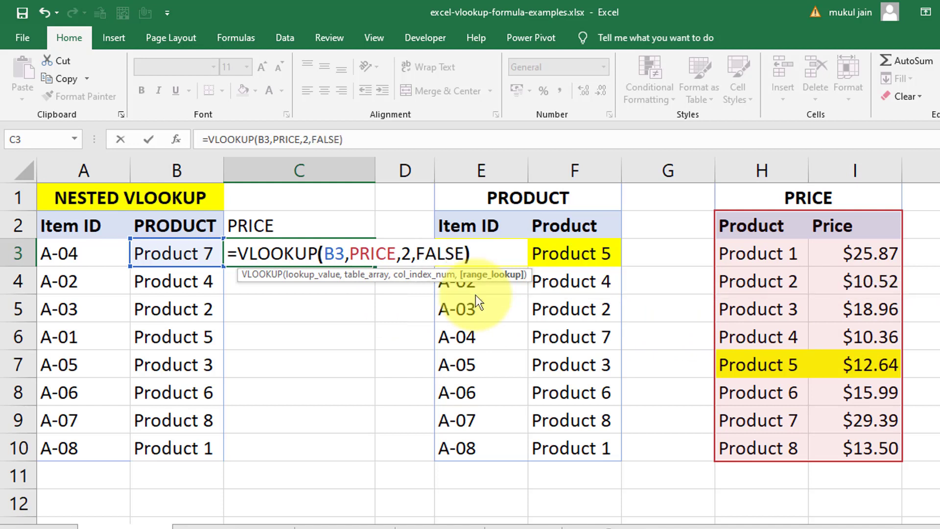
key("Return")
- Fill C3's price lookup down to C10, giving prices 29.39 through 25.87
left_click(365, 263)
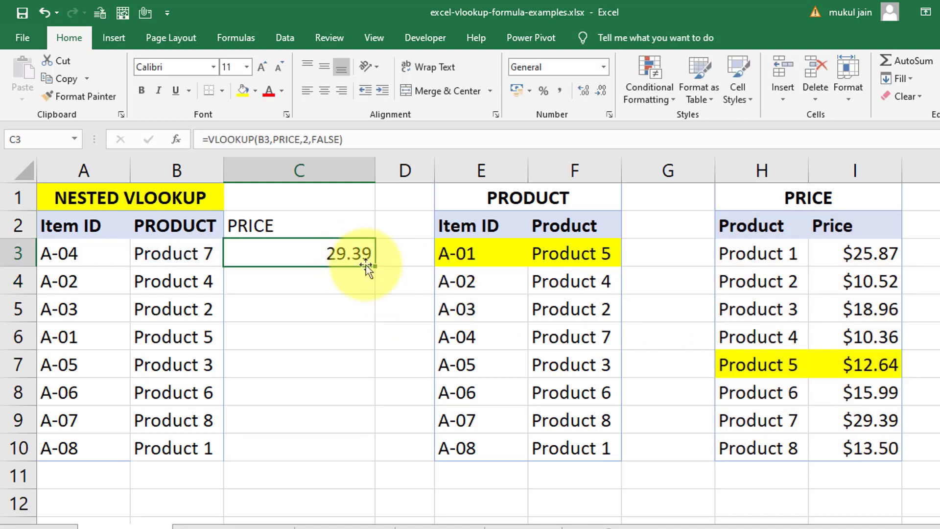
left_click_drag(374, 267, 354, 456)
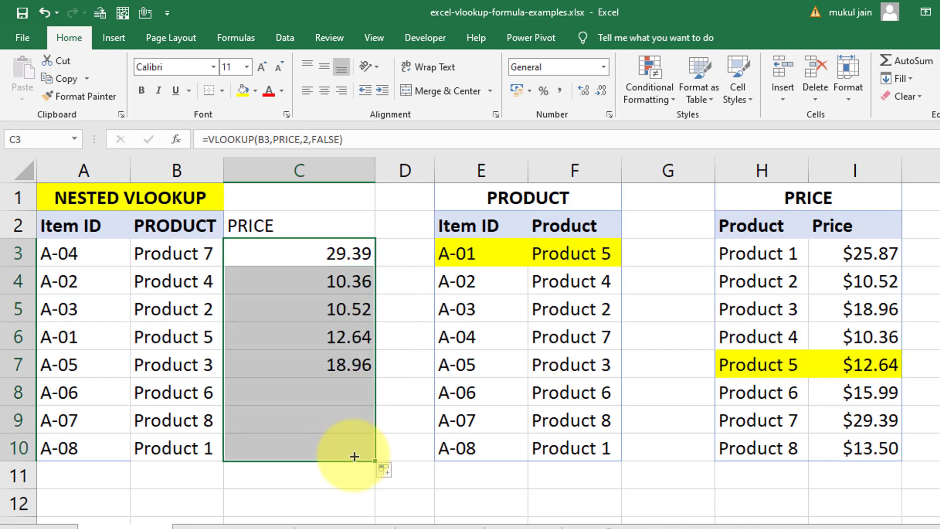
left_click(303, 258)
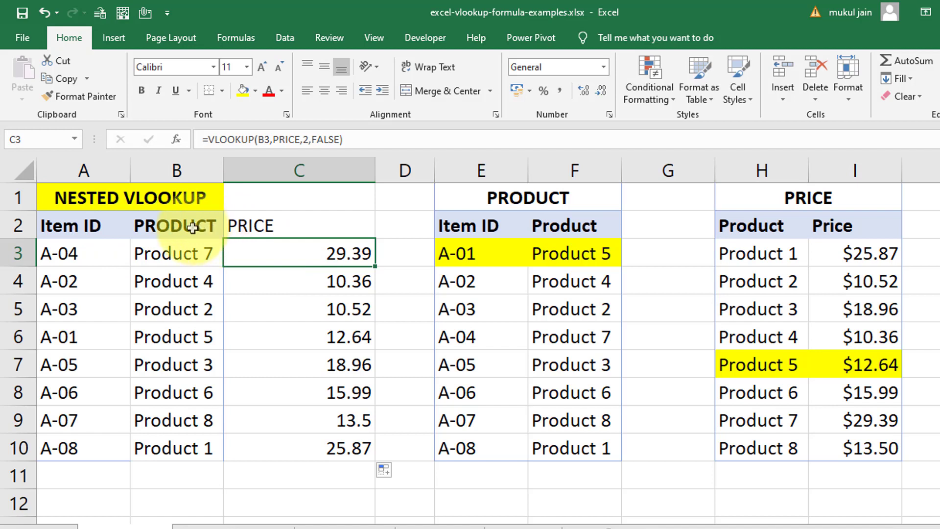
left_click_drag(189, 224, 168, 448)
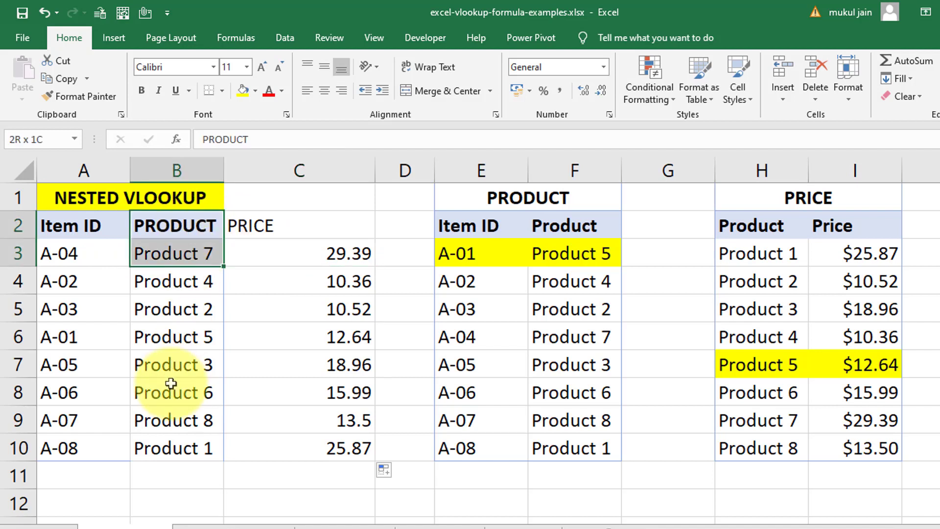
left_click(172, 170)
right_click(172, 171)
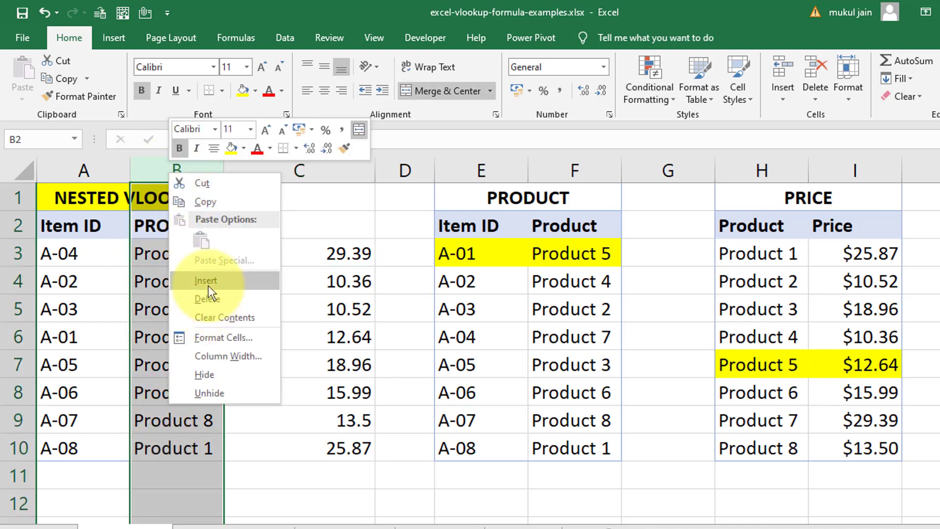
left_click(201, 373)
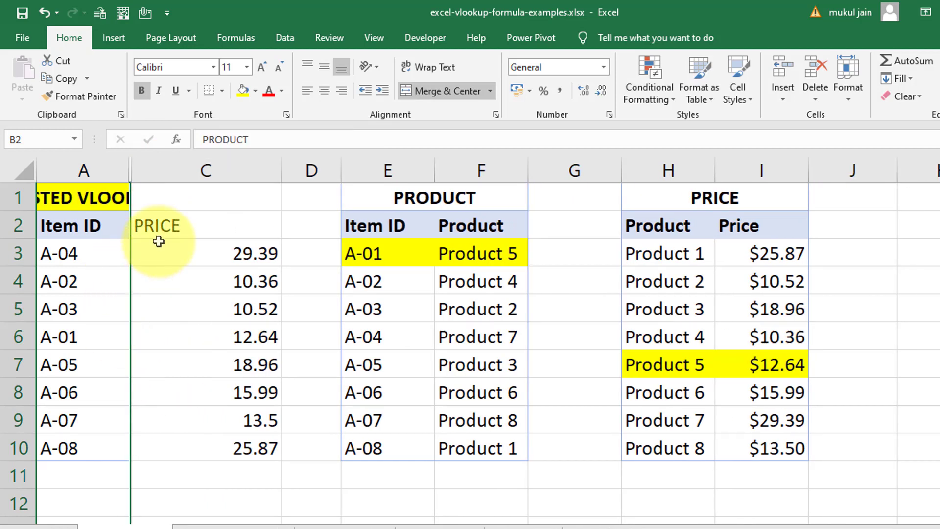
left_click_drag(139, 235, 89, 444)
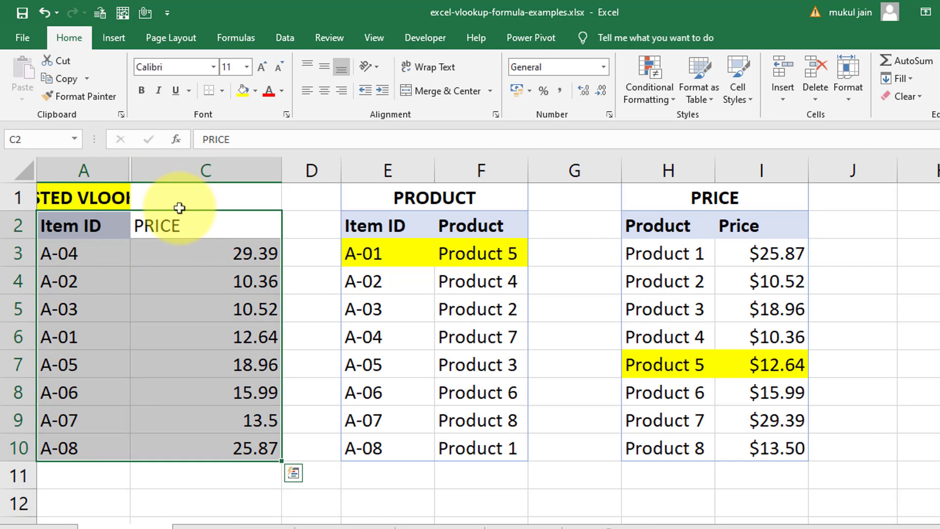
left_click(204, 252)
left_click_drag(119, 166, 142, 170)
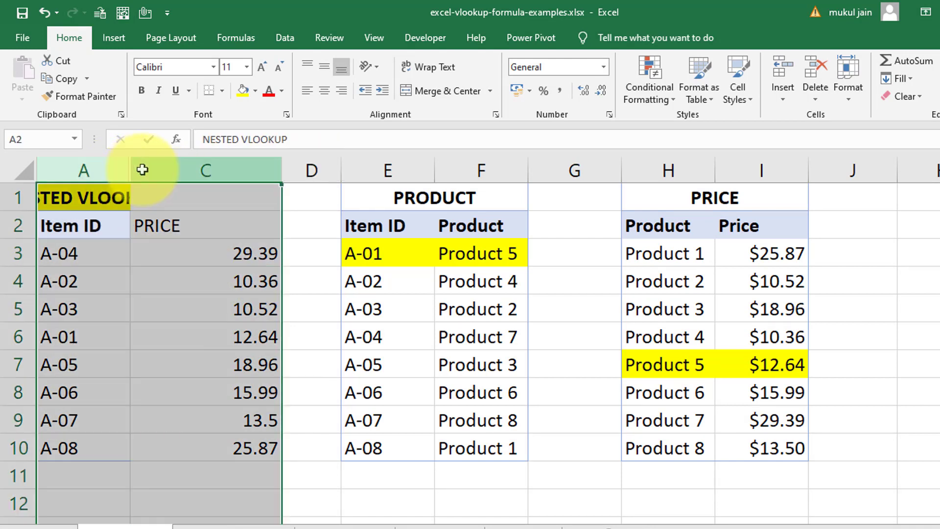
right_click(142, 170)
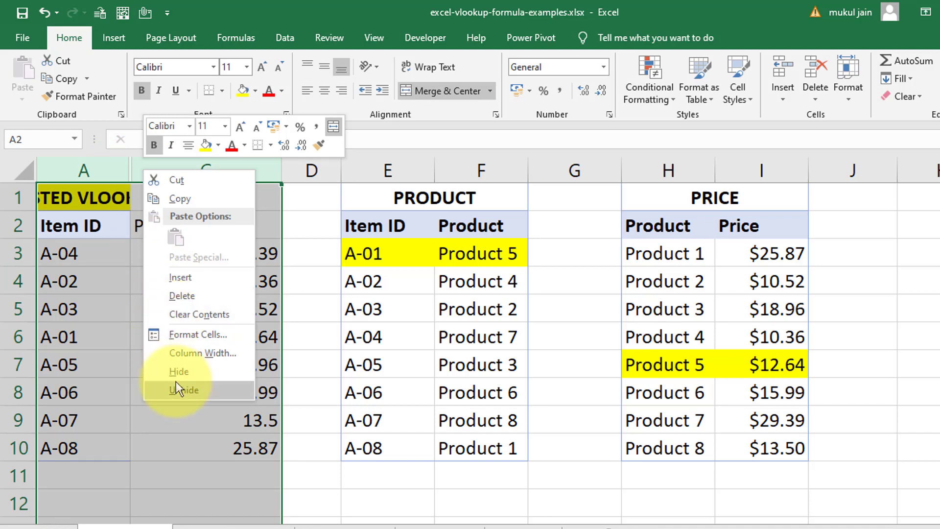
left_click(190, 390)
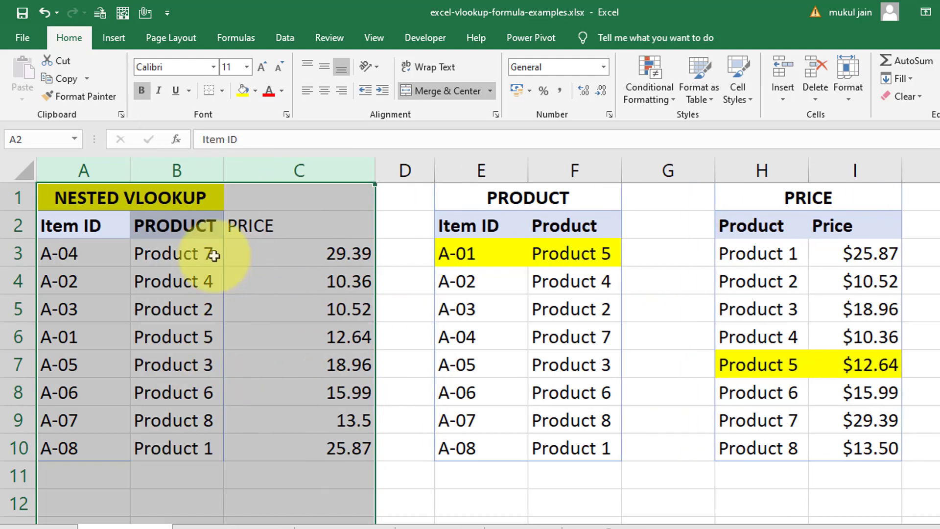
- Copy the product lookup text VLOOKUP(A3,PRODUCT,2,FALSE) from B3's formula
left_click(214, 255)
left_click(282, 251)
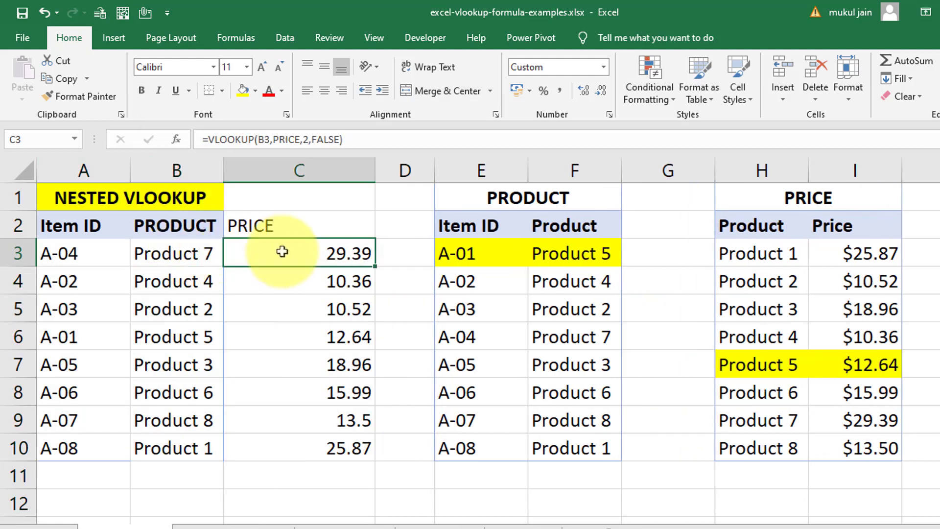
left_click(204, 253)
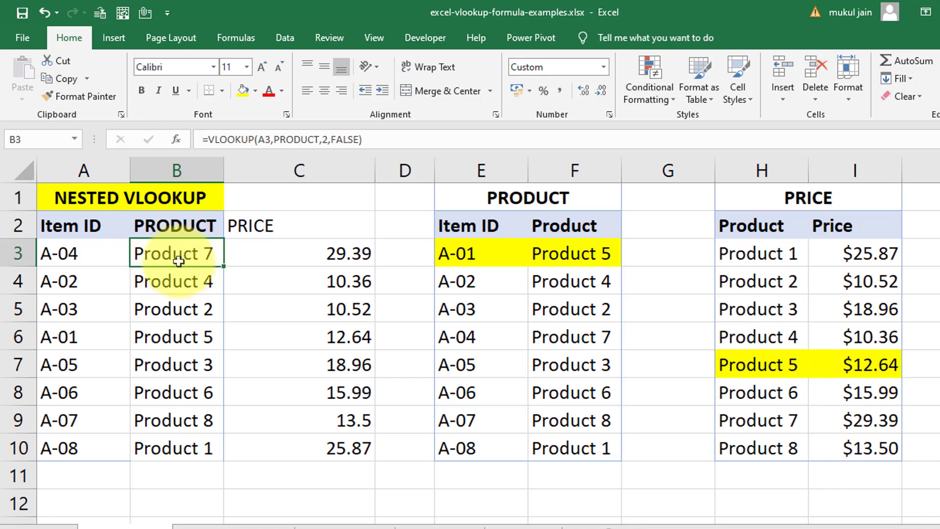
mouse_move(367, 140)
left_mouse_down()
mouse_move(207, 140)
mouse_move(418, 142)
left_mouse_up()
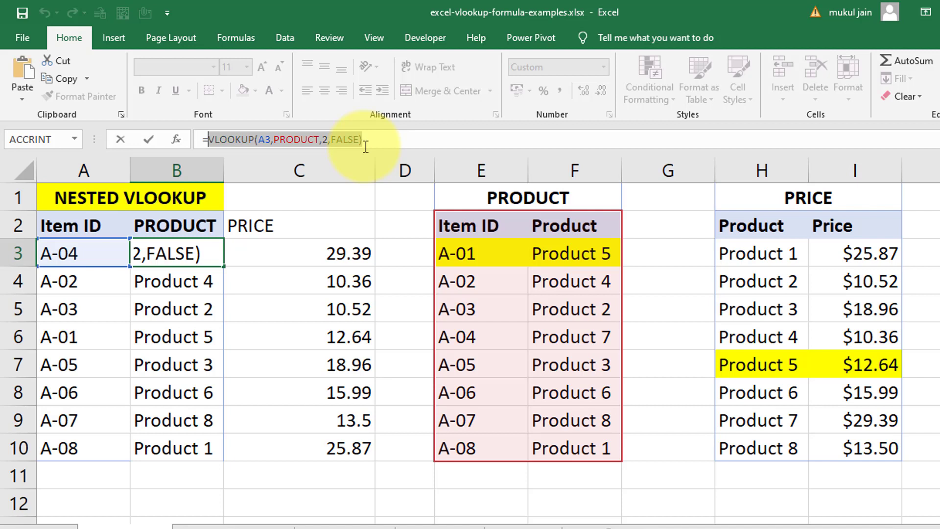
key("Escape")
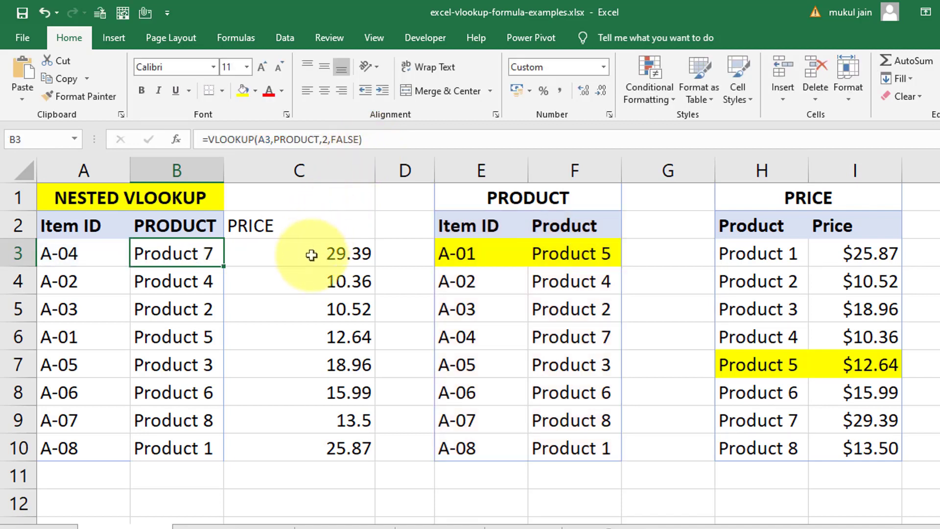
- Replace B3 in C3's price formula with the product lookup, nesting the two VLOOKUPs
left_click(312, 253)
double_click(312, 254)
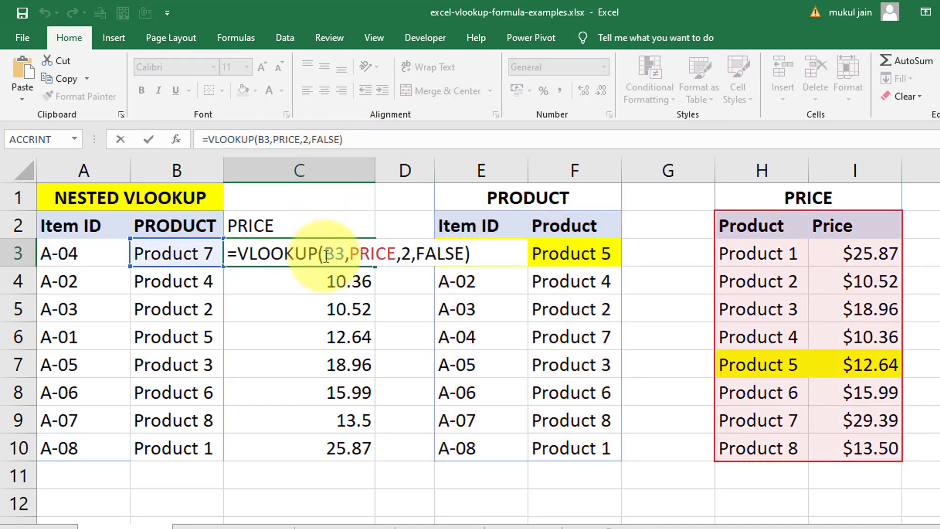
left_click_drag(324, 255, 333, 254)
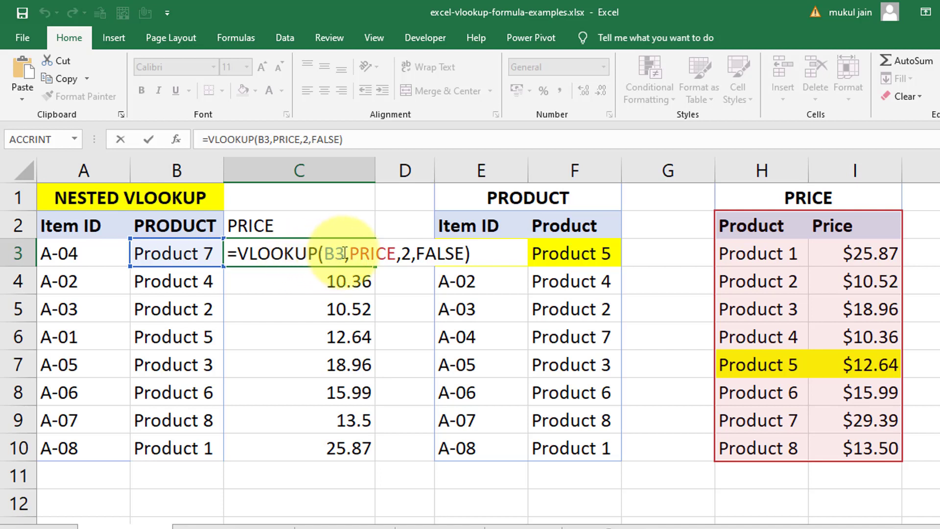
key("ctrl+v")
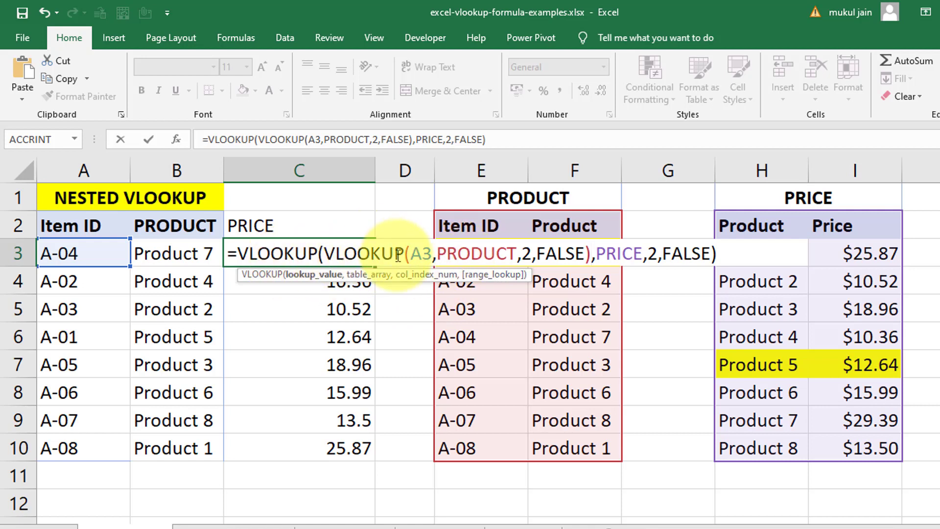
left_click_drag(324, 254, 607, 257)
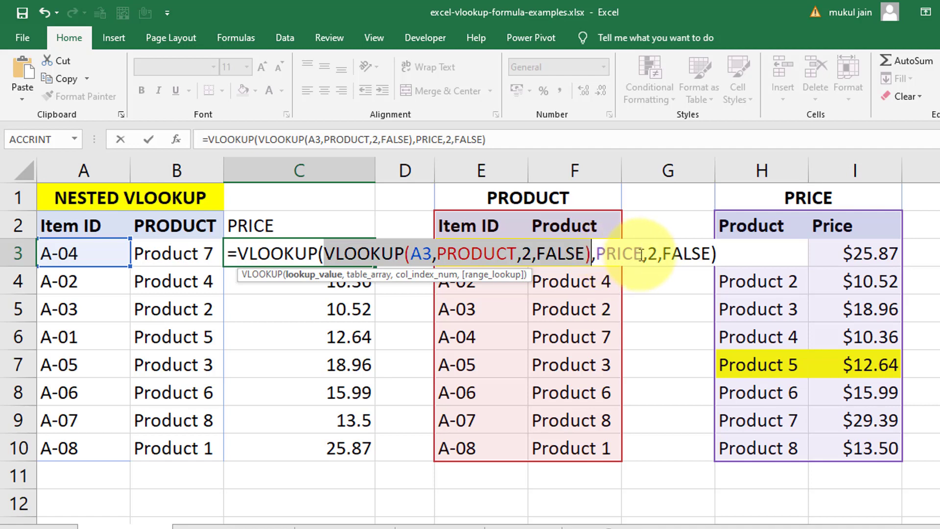
key("Return")
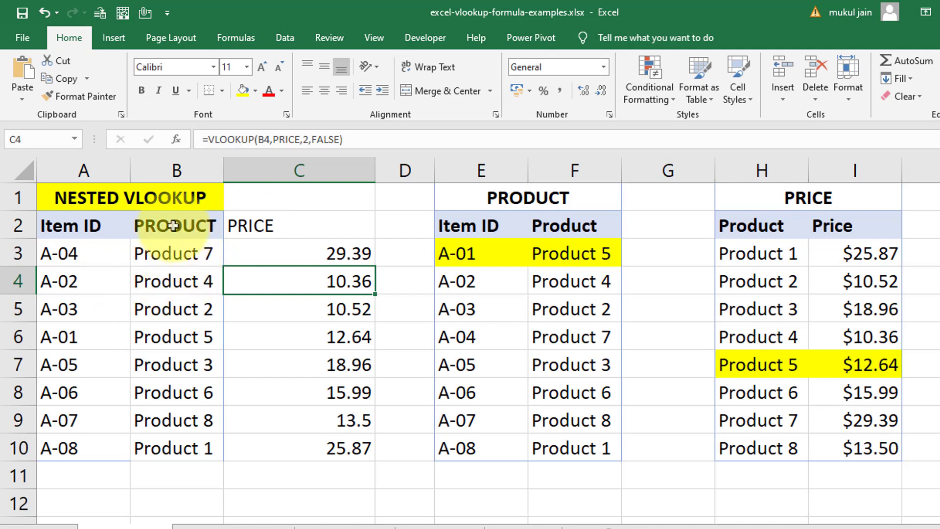
- Fill C3's nested lookup formula down to C10 and review its references
left_click(270, 252)
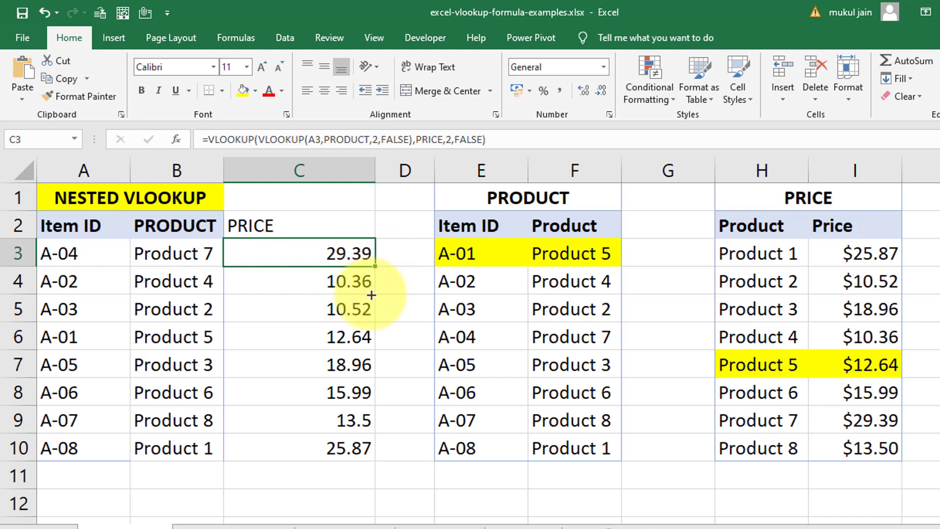
left_click_drag(372, 295, 346, 452)
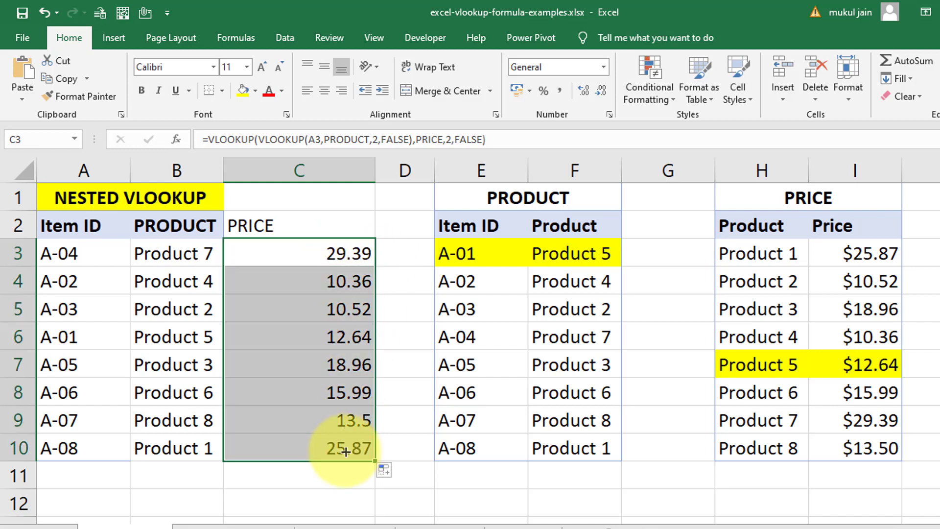
left_click(325, 276)
left_click(327, 234)
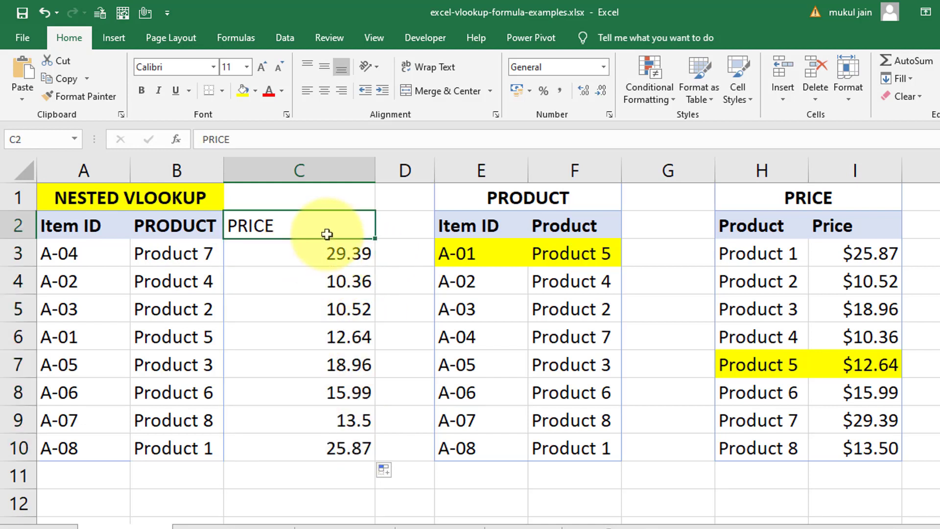
left_click(320, 252)
double_click(320, 252)
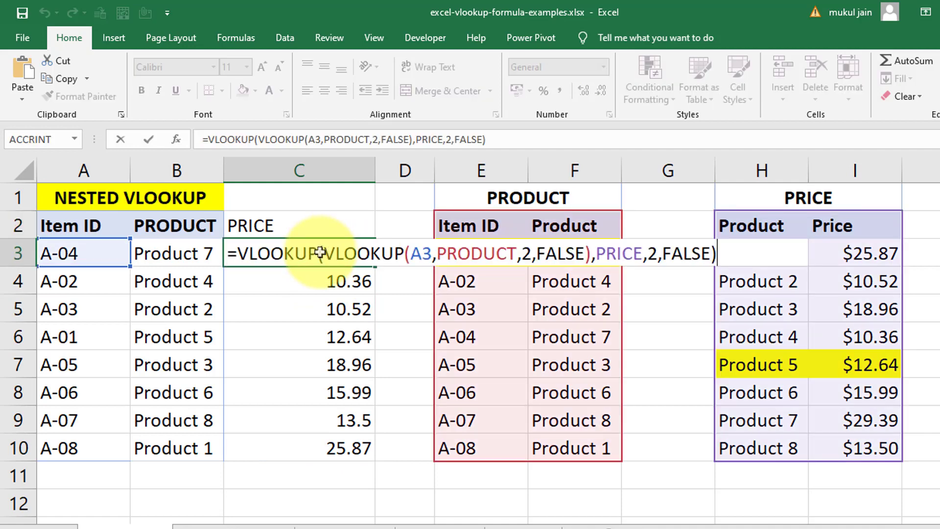
key("Escape")
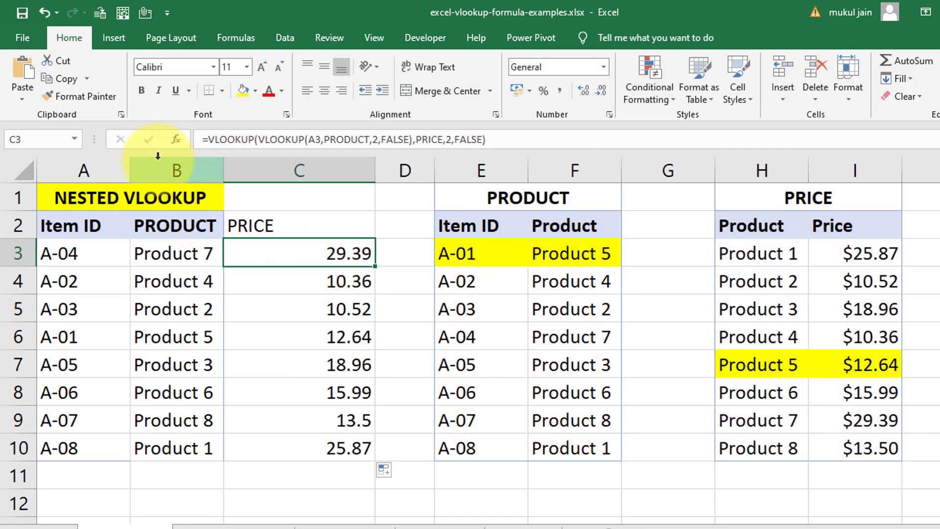
- Delete helper column B (PRODUCT) so PRICE sits beside Item ID
left_click(171, 169)
right_click(170, 169)
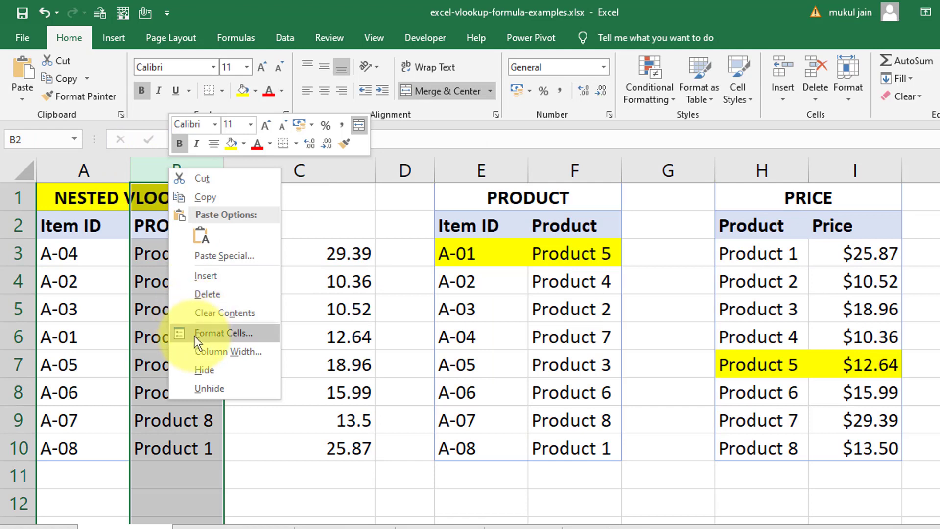
left_click(201, 299)
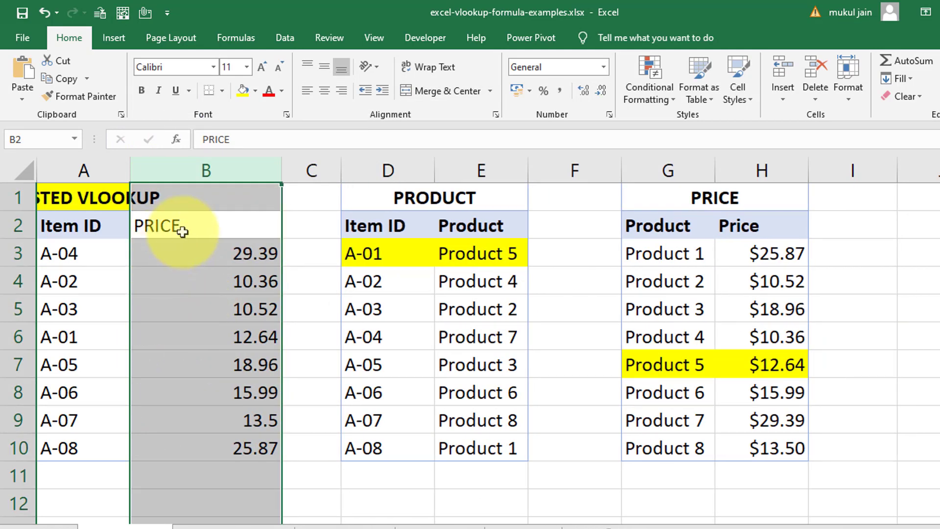
left_click_drag(192, 225, 95, 443)
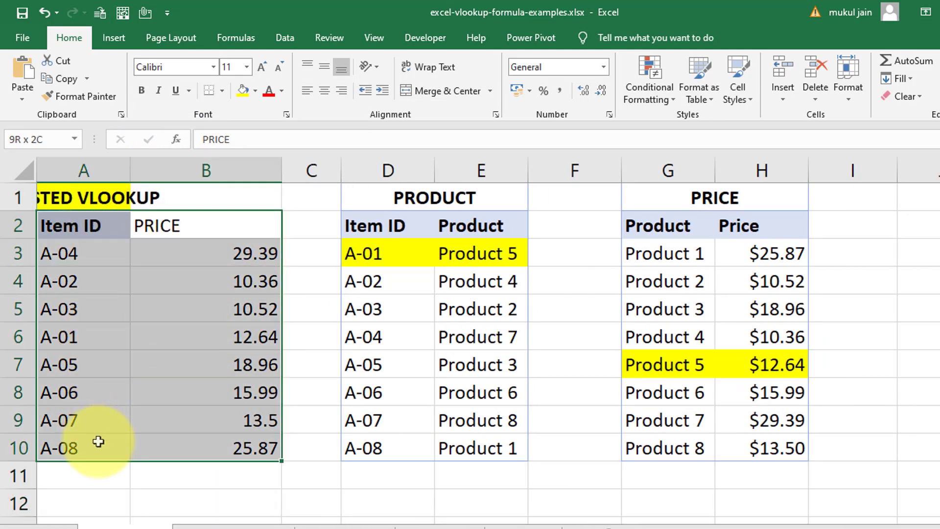
- Center the Item ID and PRICE table horizontally and vertically, with All Borders
left_click(324, 90)
left_click(328, 69)
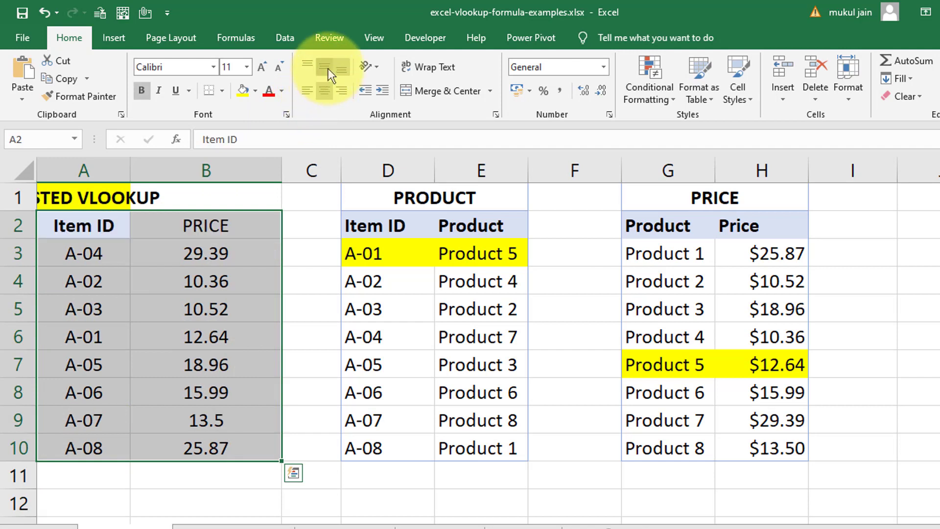
left_click(222, 91)
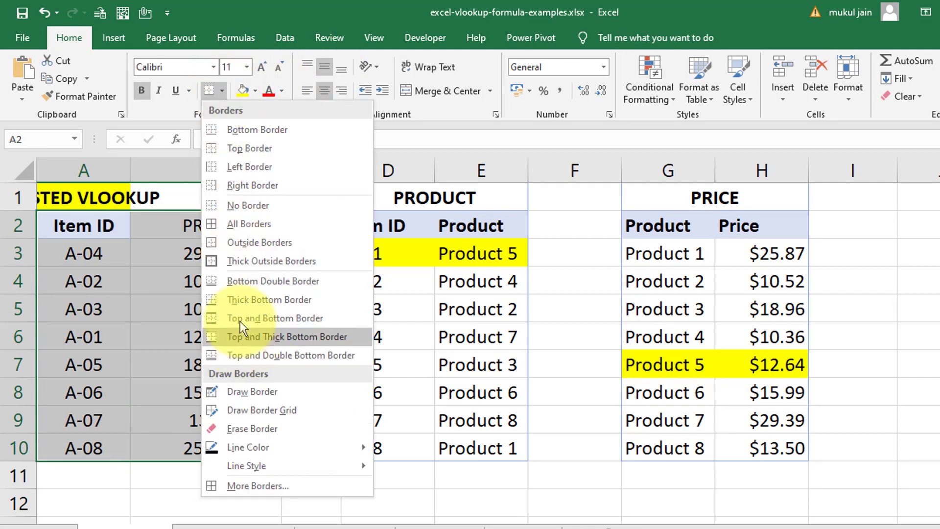
left_click(242, 224)
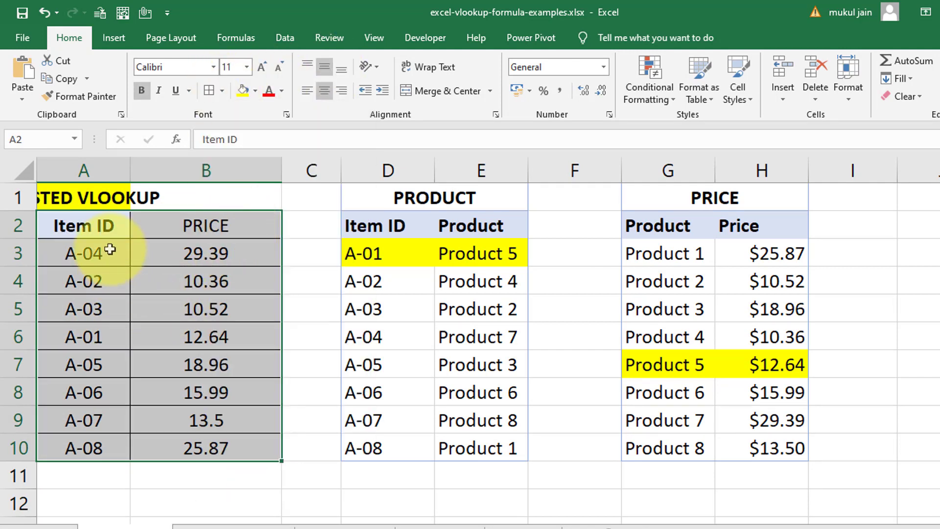
left_click(123, 230)
- Widen column A to fit the NESTED VLOOKUP title
left_click(147, 223)
double_click(131, 171)
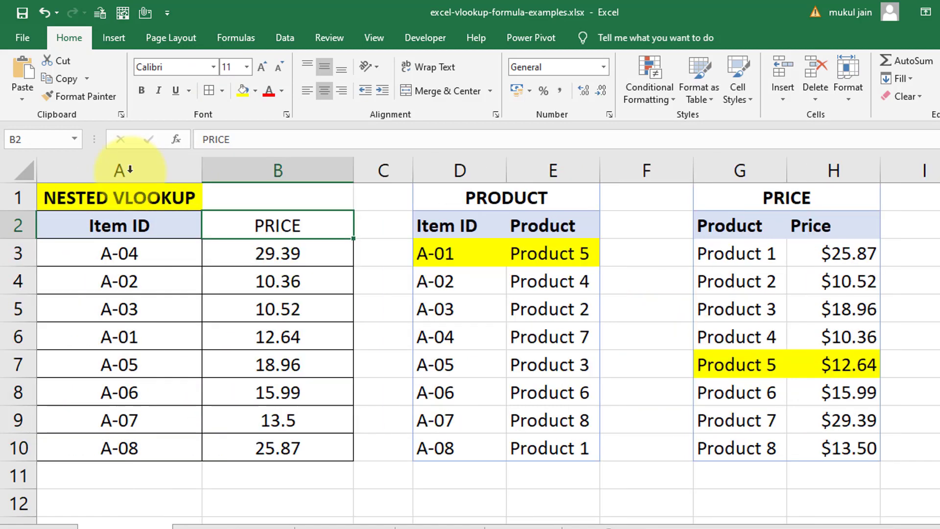
left_click(250, 252)
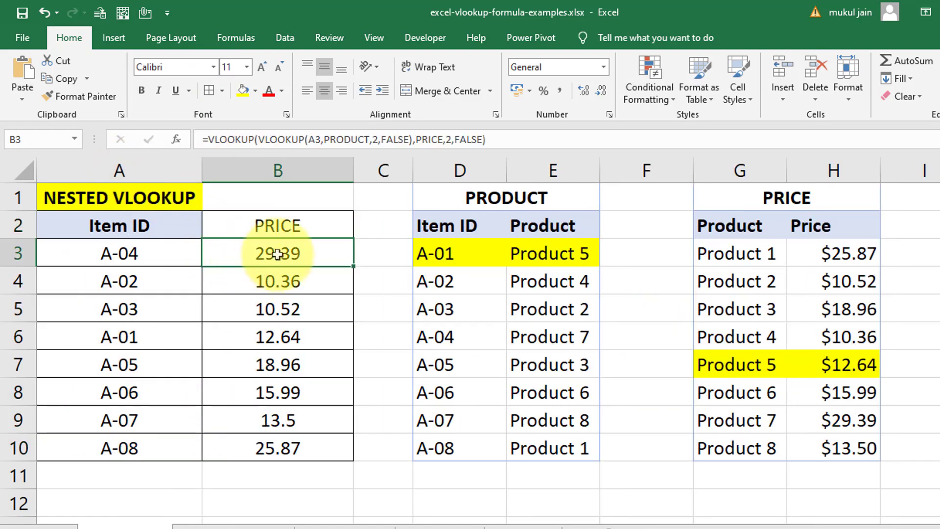
left_click_drag(270, 254, 275, 447)
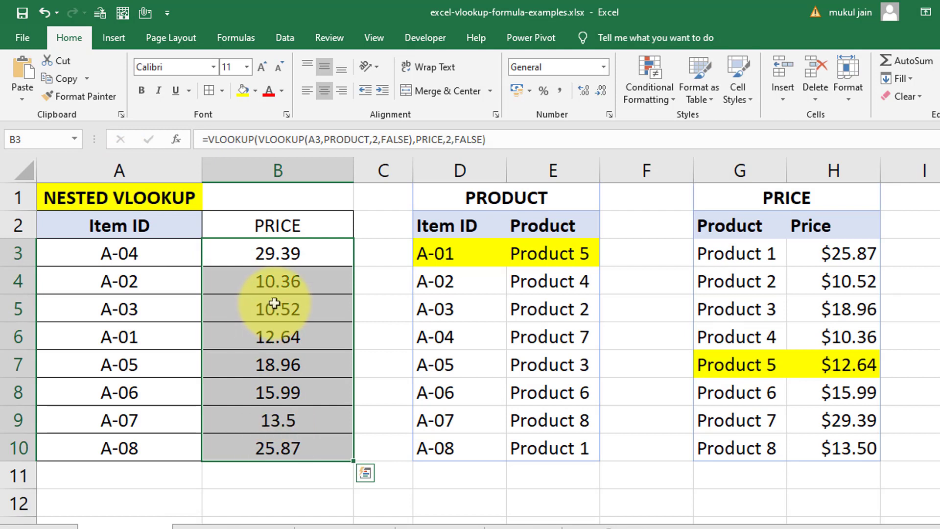
left_click(280, 258)
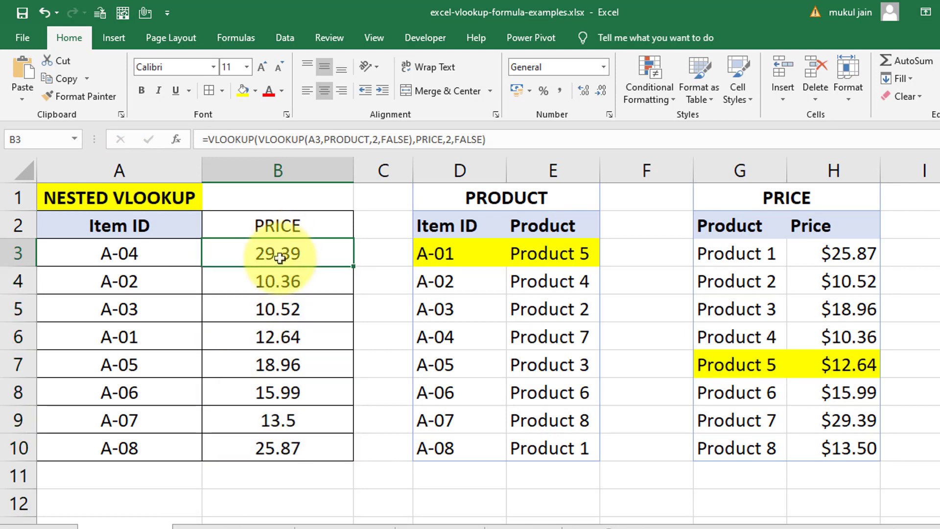
double_click(279, 258)
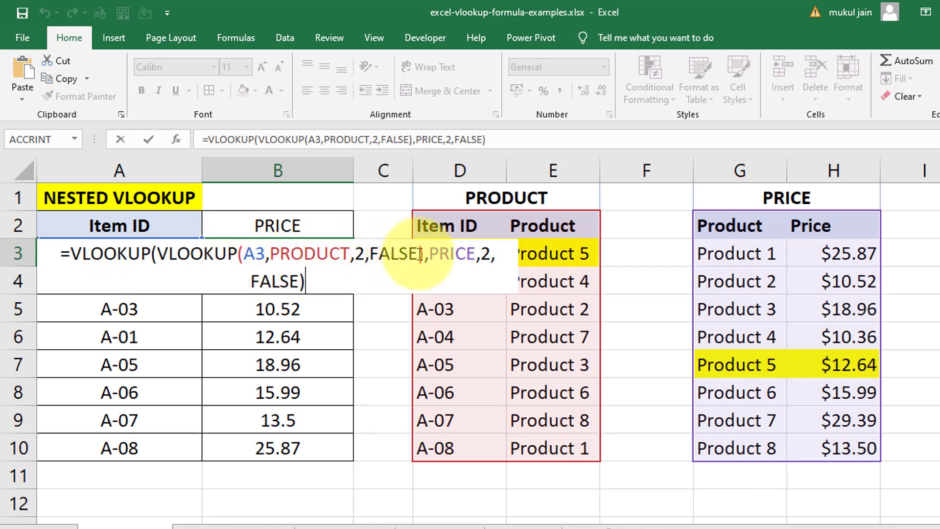
left_click_drag(424, 253, 158, 254)
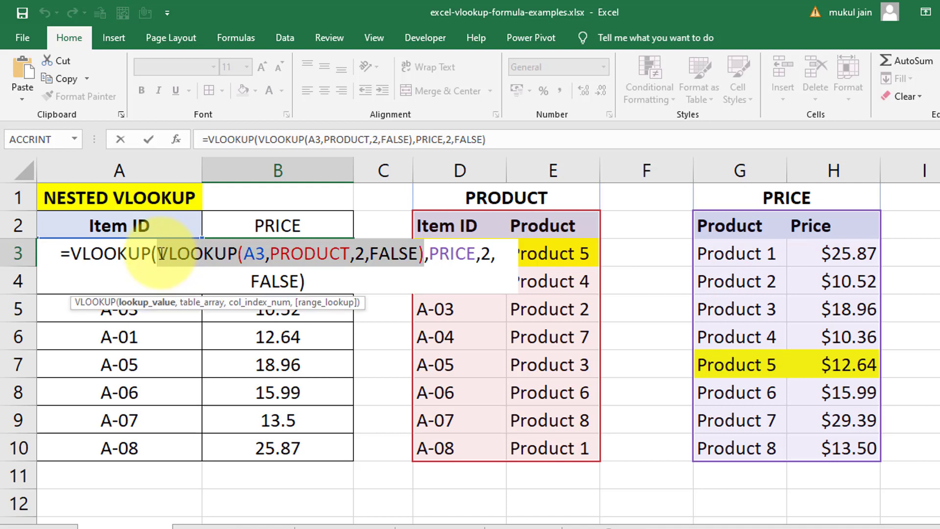
key("F9")
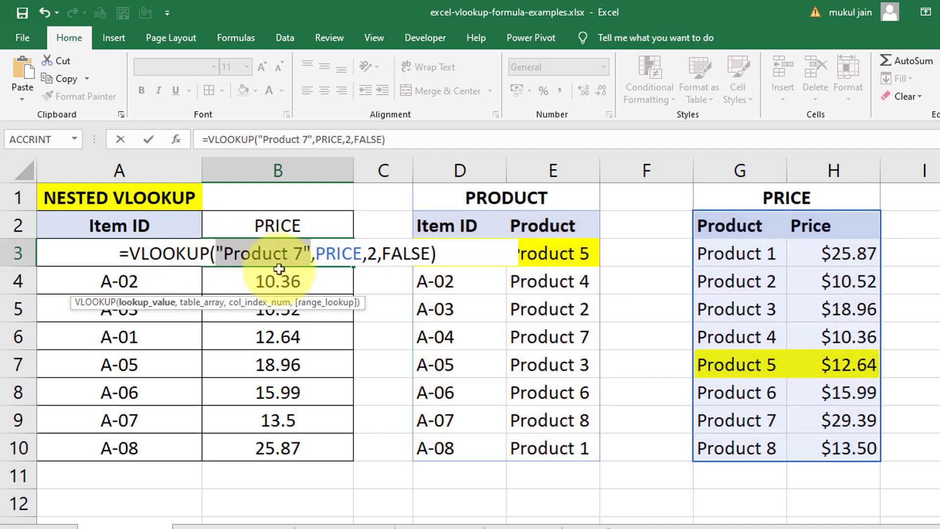
left_click(440, 254)
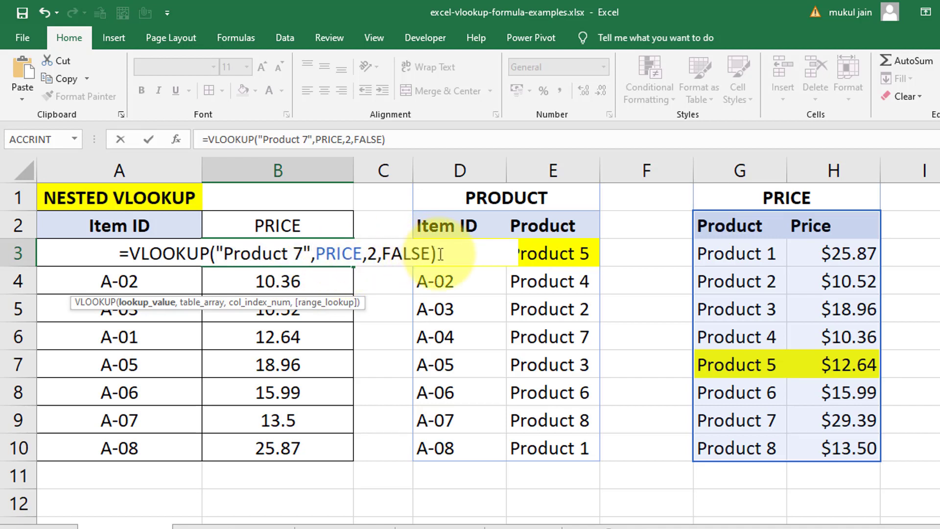
left_click_drag(440, 254, 132, 254)
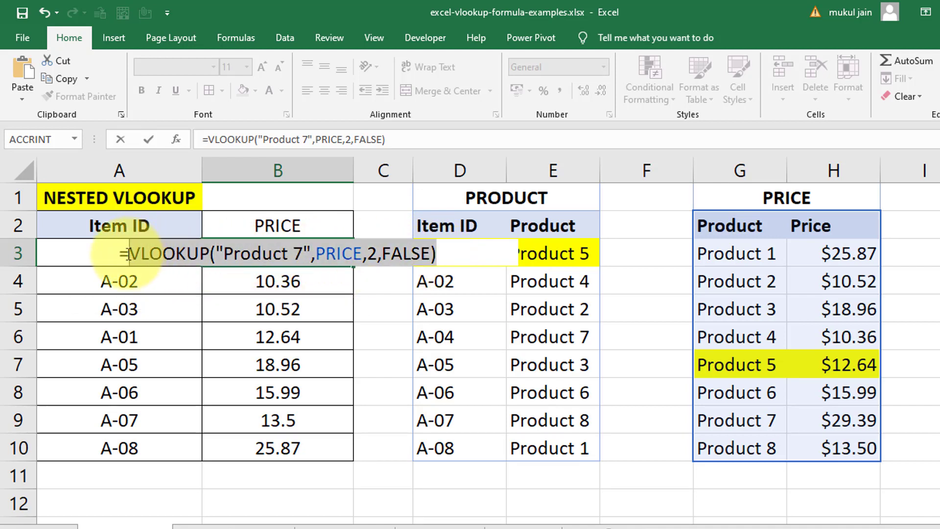
key("F9")
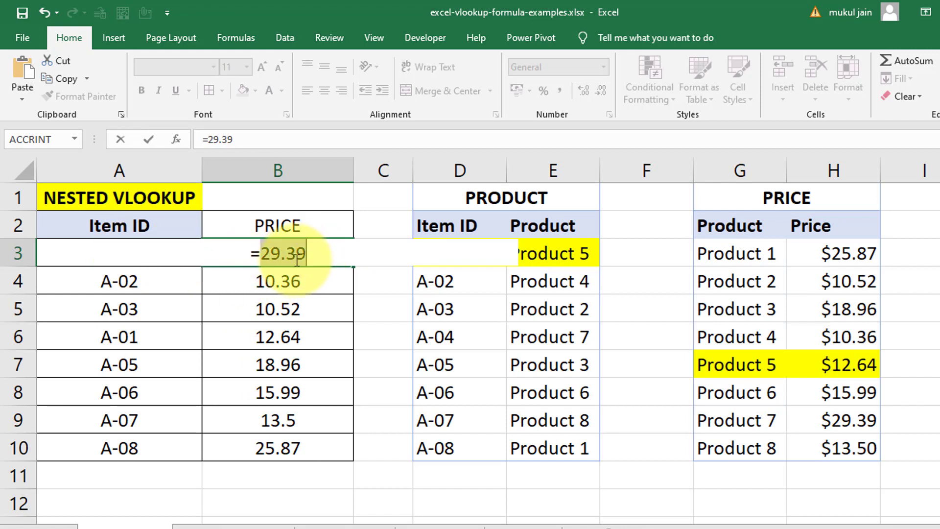
key("Escape")
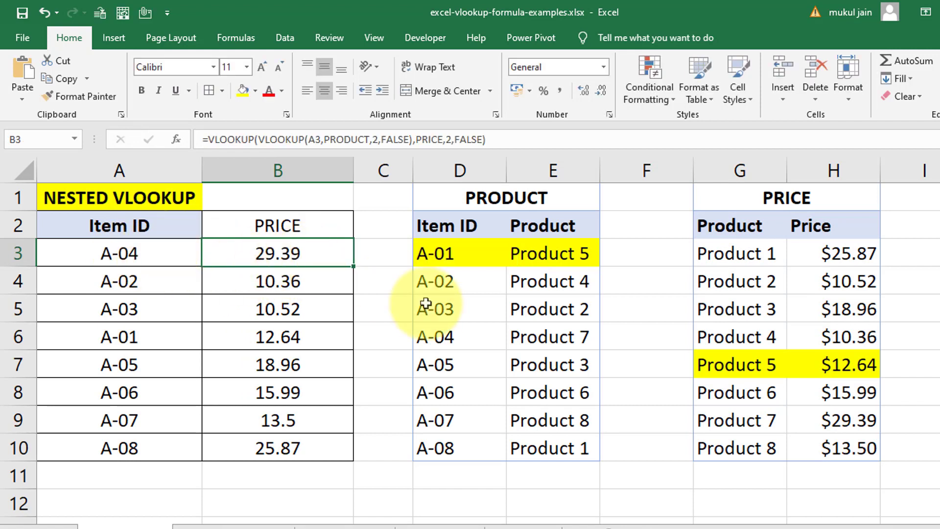
- Fill G9:H9, the Product 7 / $29.39 PRICE row, with a grey swatch
left_click(538, 334)
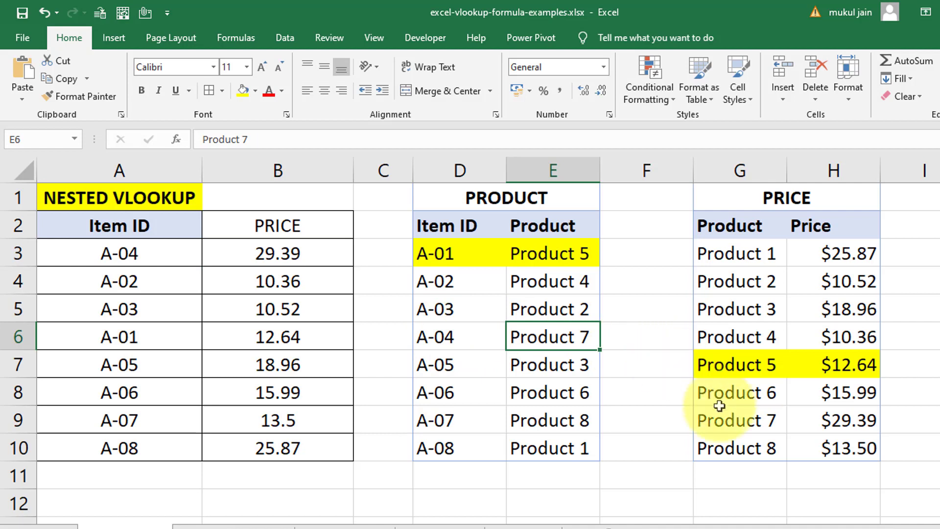
left_click_drag(718, 421, 852, 420)
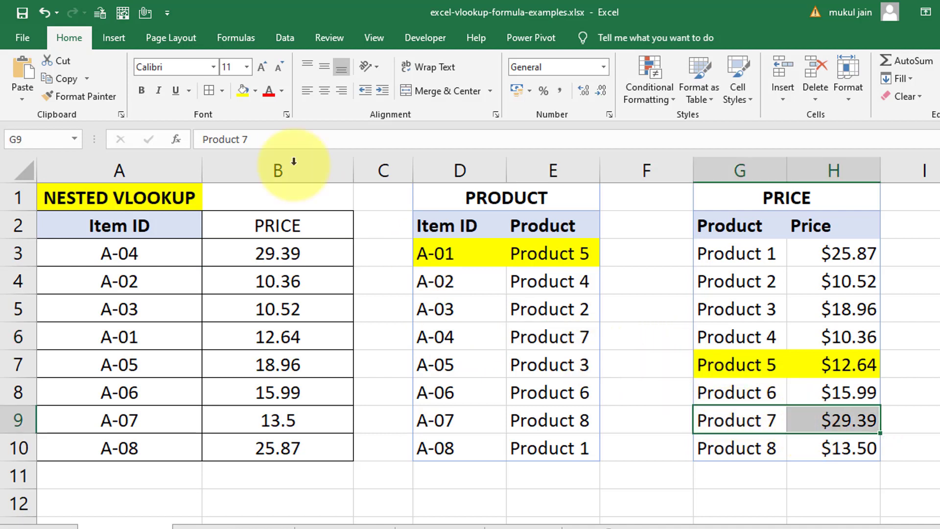
left_click(258, 90)
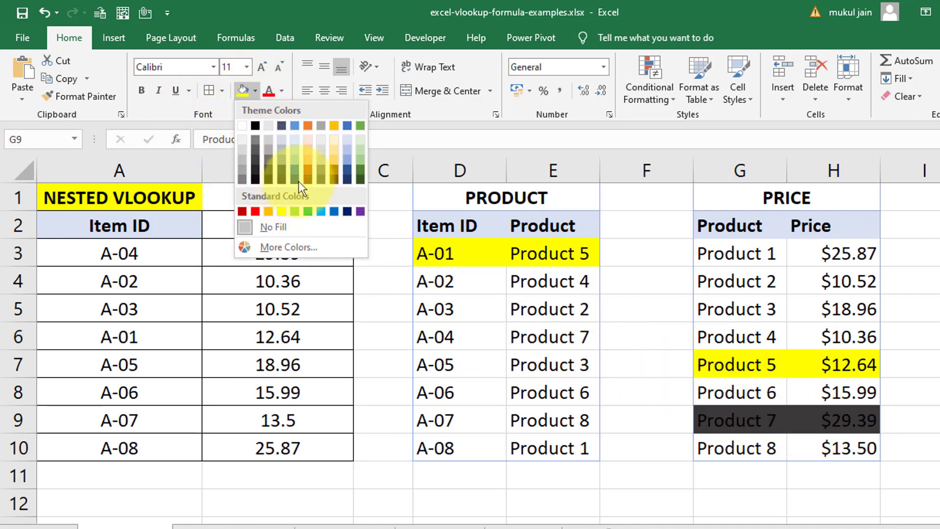
left_click(321, 164)
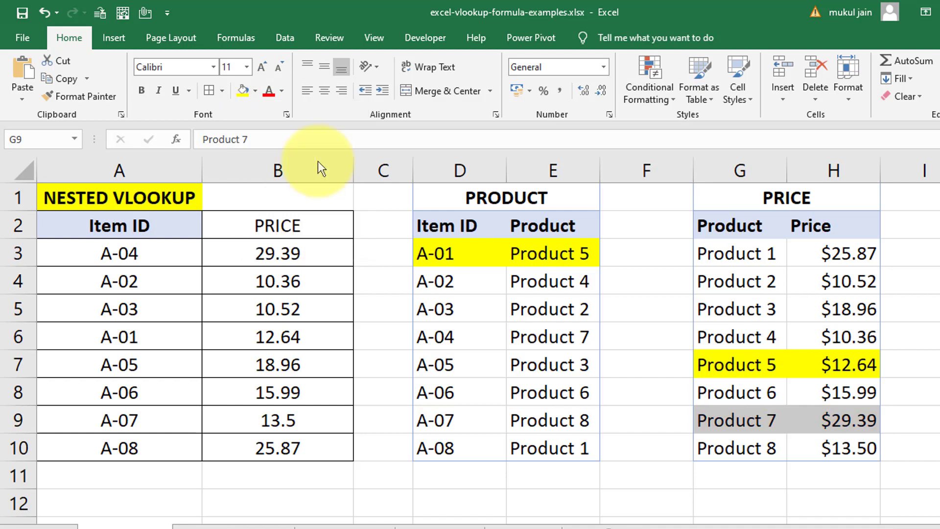
left_click(324, 362)
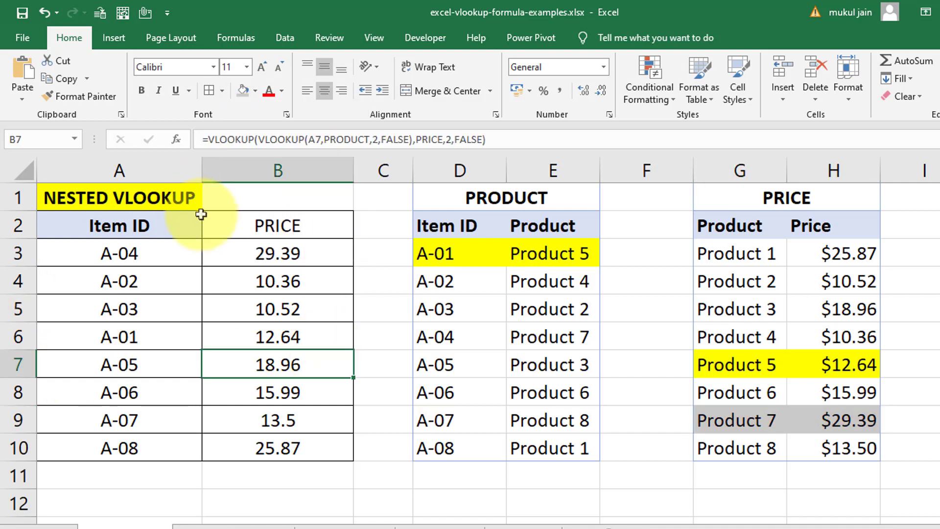